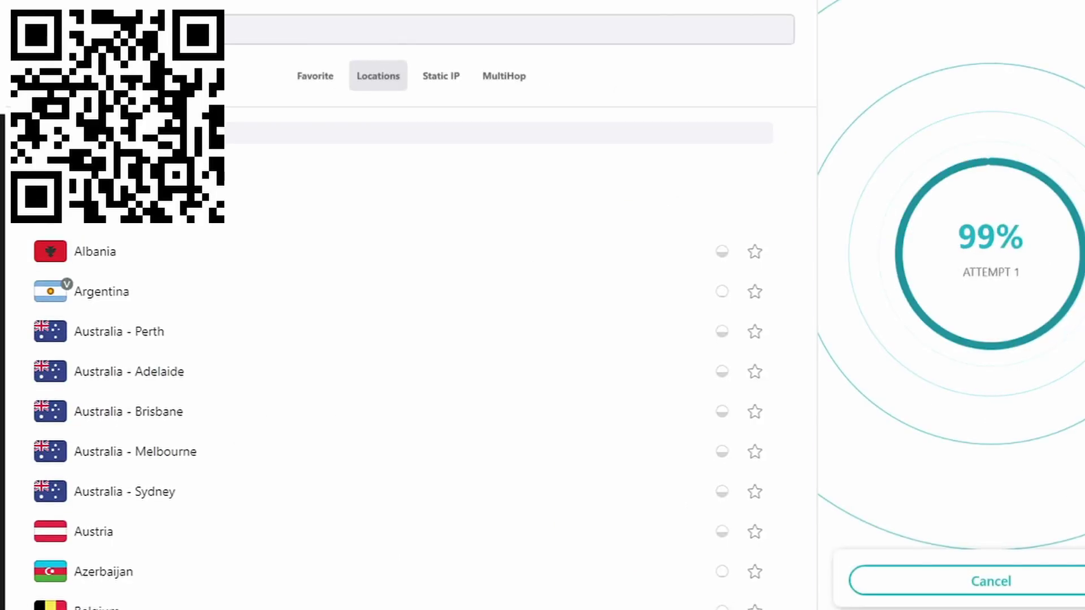
{"action": "scroll", "coordinate": [395, 395], "scroll_direction": "down", "scroll_amount": 6}
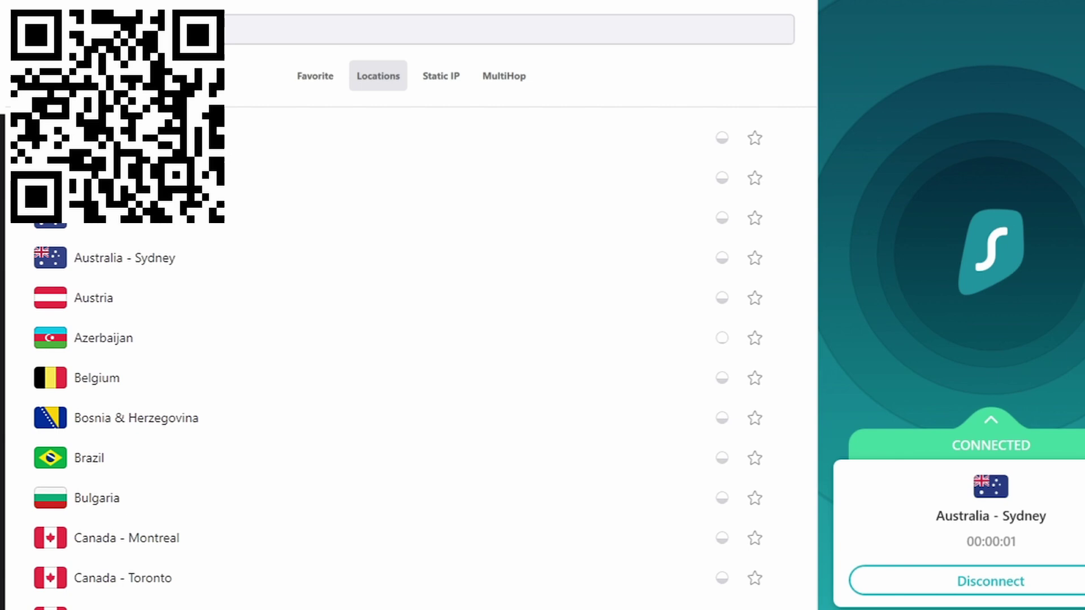
{"action": "scroll", "coordinate": [395, 367], "scroll_direction": "down", "scroll_amount": 20}
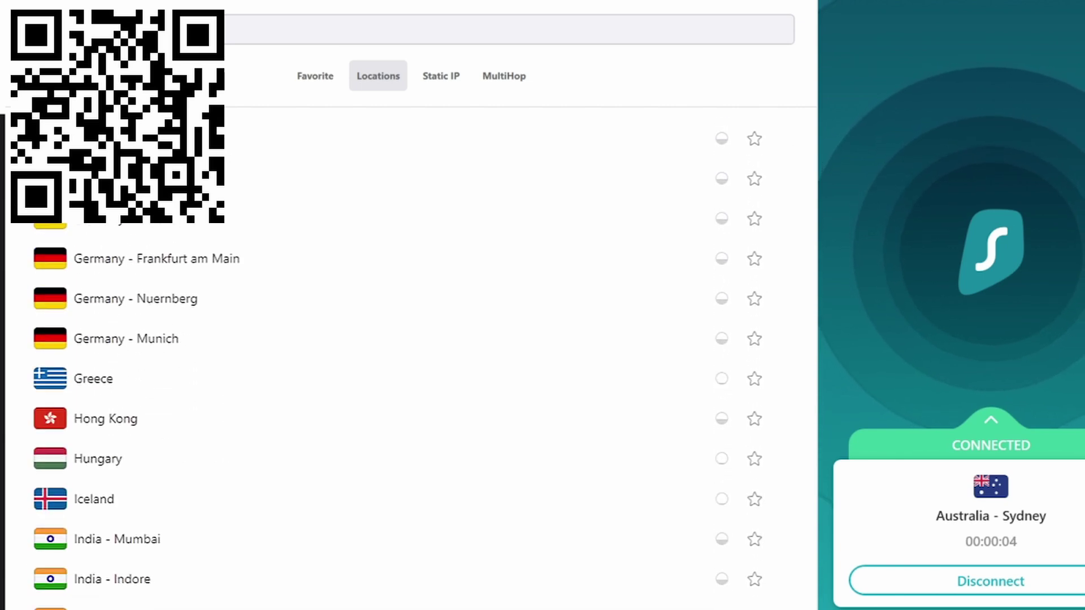
{"action": "scroll", "coordinate": [395, 361], "scroll_direction": "down", "scroll_amount": 20}
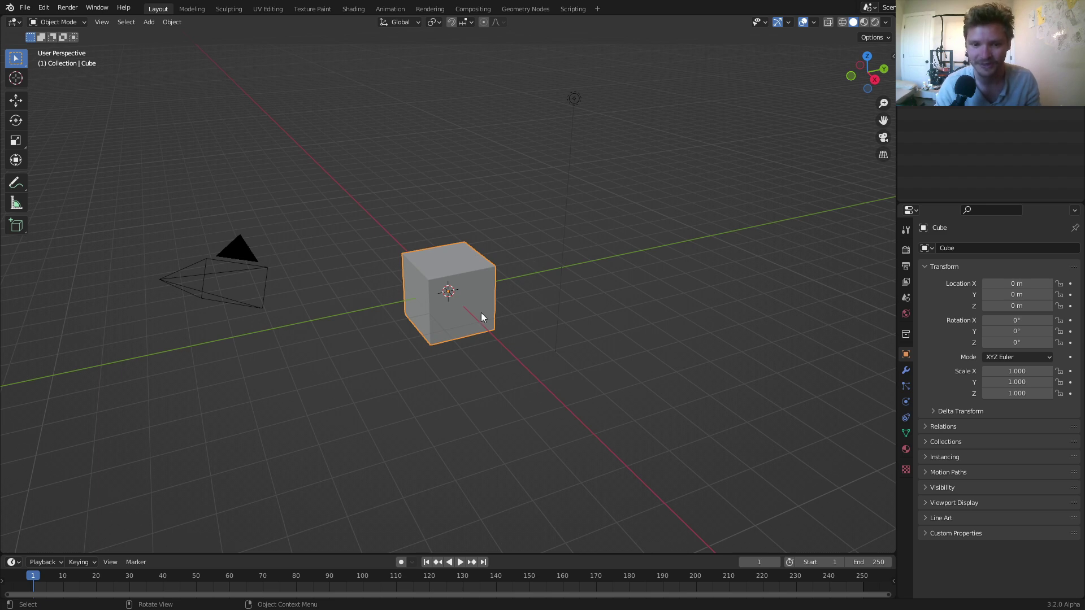
Open the Geometry Nodes workspace, create a new node tree on the default cube, and delete its Group Input node.
{"action": "left_click", "coordinate": [530, 9]}
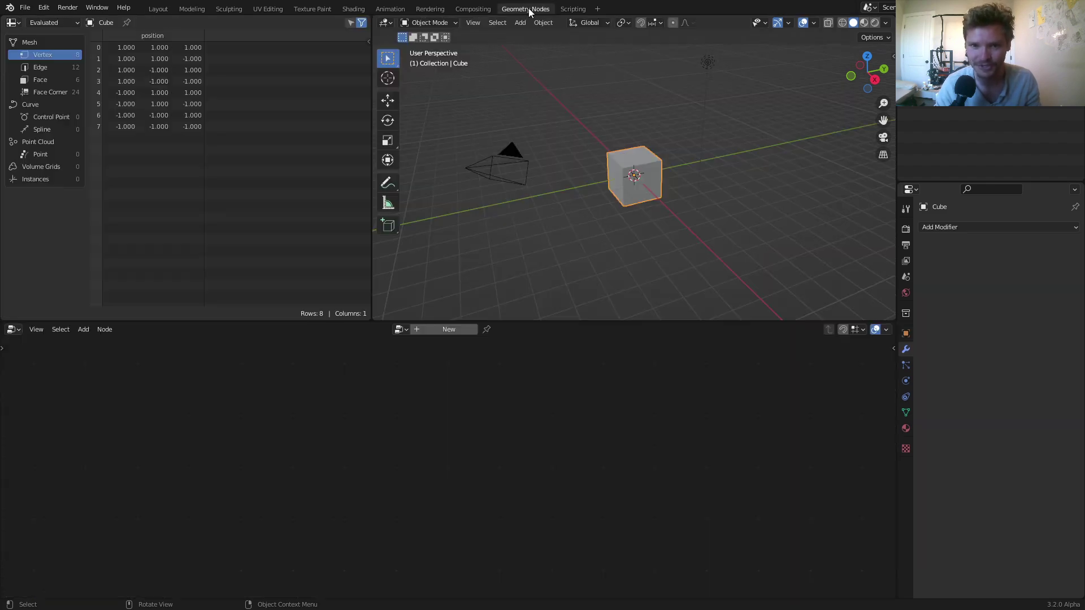
{"action": "left_click", "coordinate": [461, 329]}
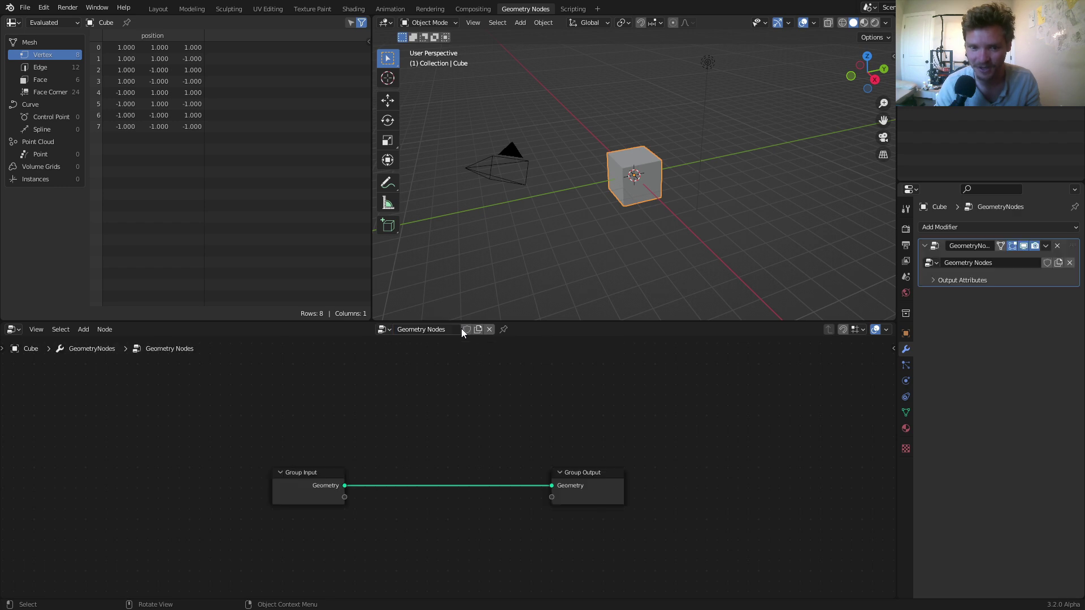
{"action": "scroll", "coordinate": [653, 201], "scroll_direction": "up", "scroll_amount": 5}
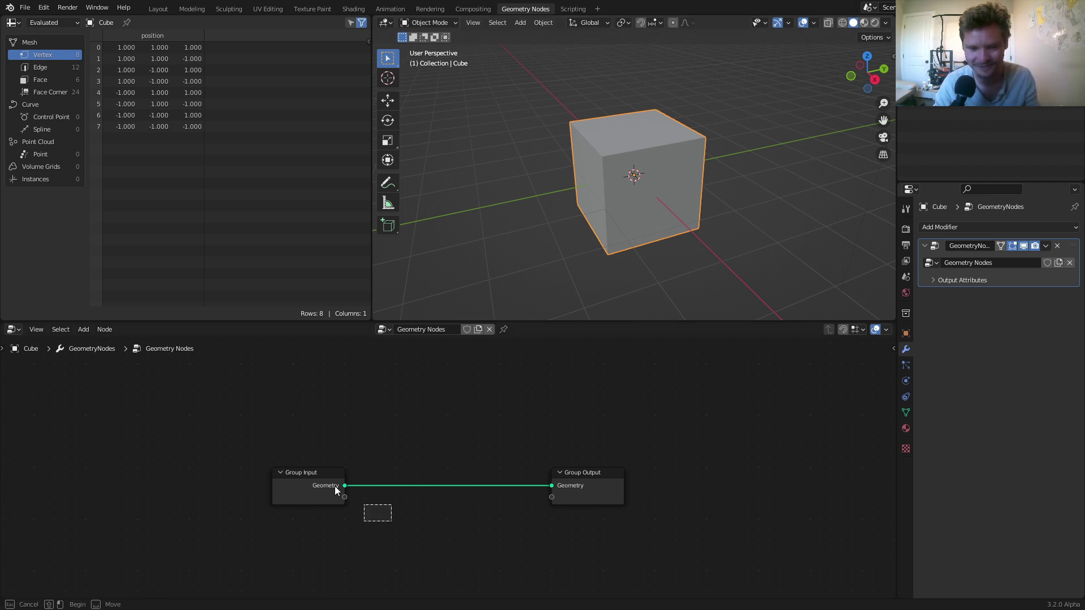
{"action": "left_click_drag", "start_coordinate": [334, 486], "coordinate": [273, 443]}
{"action": "key", "text": "x"}
Add a Mesh Line node and connect its Mesh output to the Group Output's Geometry input.
{"action": "key", "text": "shift+a"}
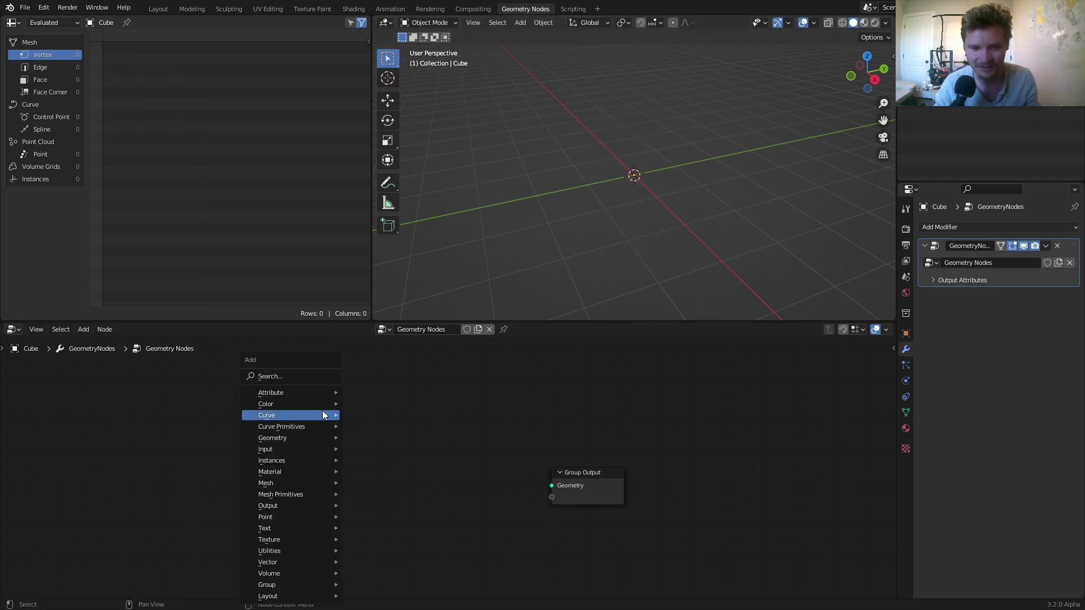
{"action": "left_click", "coordinate": [313, 376]}
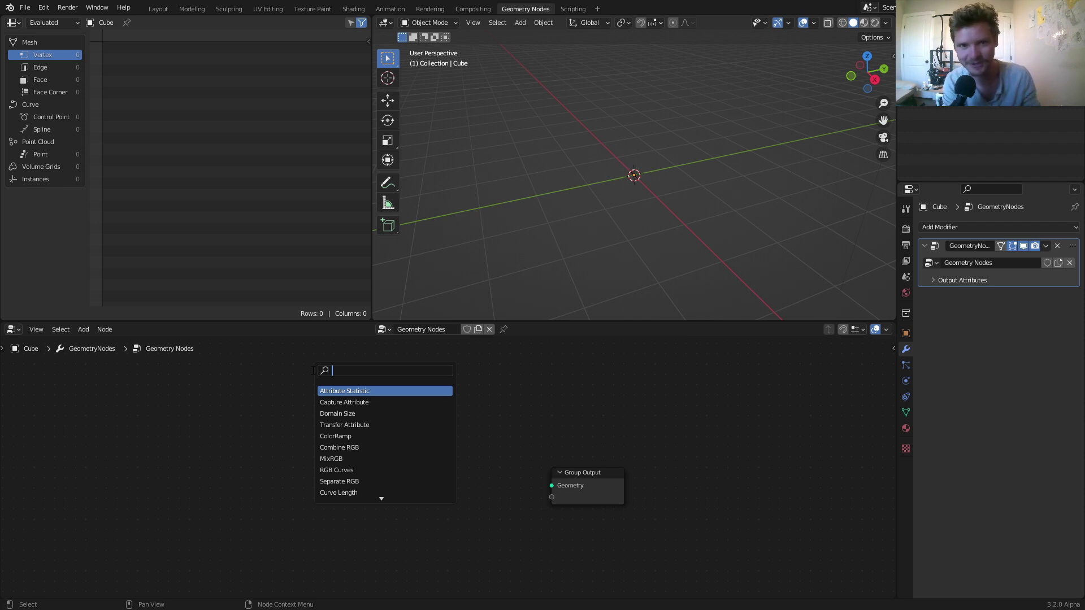
{"action": "type", "text": "mesh line"}
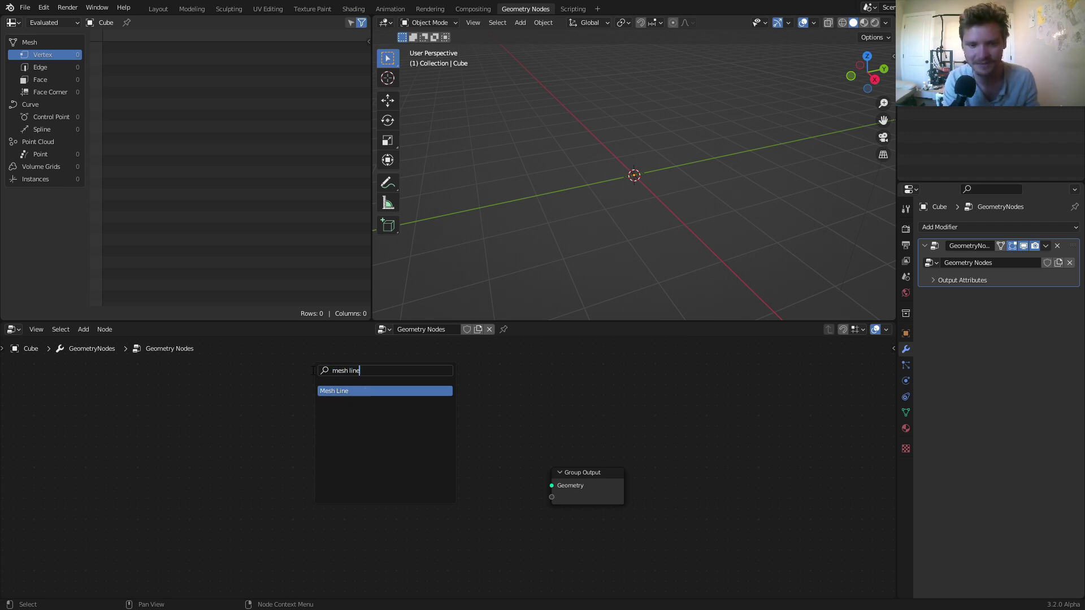
{"action": "key", "text": "Return"}
{"action": "left_click", "coordinate": [313, 440]}
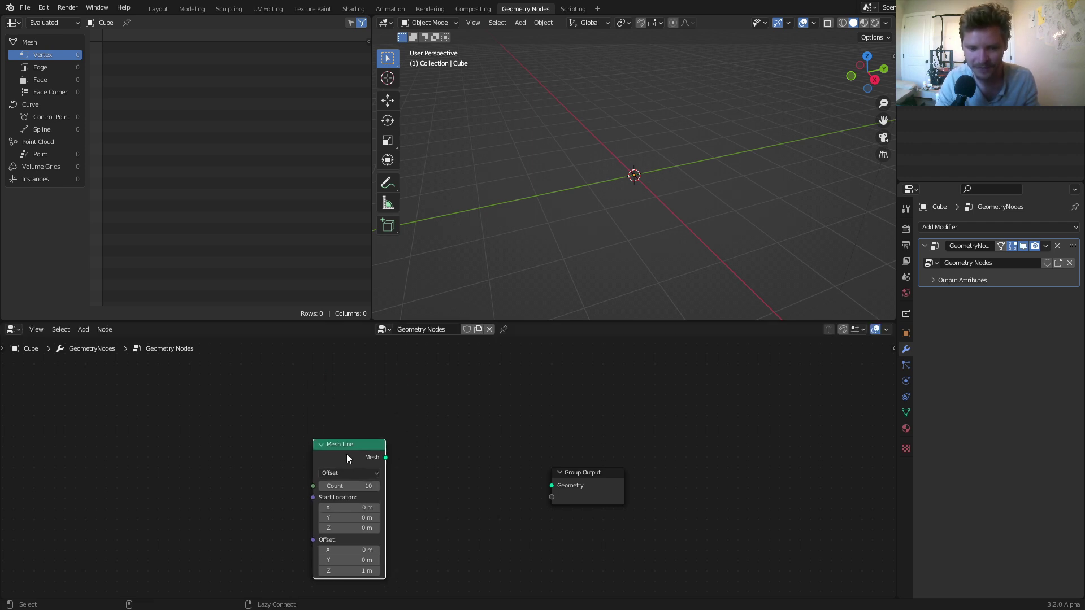
{"action": "left_click_drag", "start_coordinate": [385, 457], "coordinate": [552, 485]}
{"action": "scroll", "coordinate": [628, 198], "scroll_direction": "down", "scroll_amount": 5}
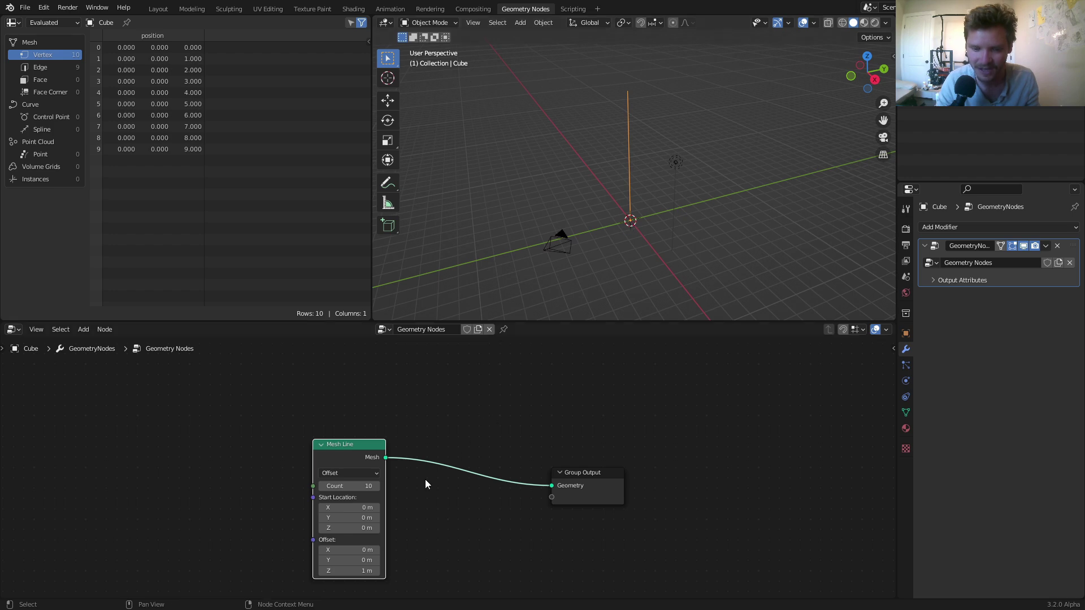
Insert a Set Position node between Mesh Line and Group Output, moving Mesh Line further away to make room.
{"action": "left_click_drag", "start_coordinate": [362, 486], "coordinate": [249, 454]}
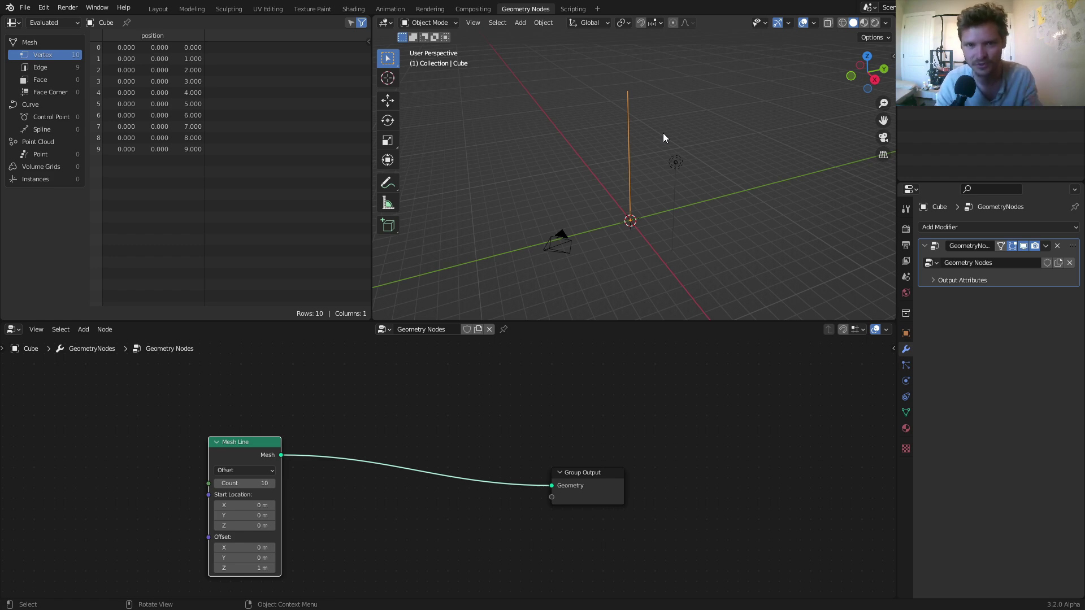
{"action": "scroll", "coordinate": [412, 389], "scroll_direction": "up", "scroll_amount": 2}
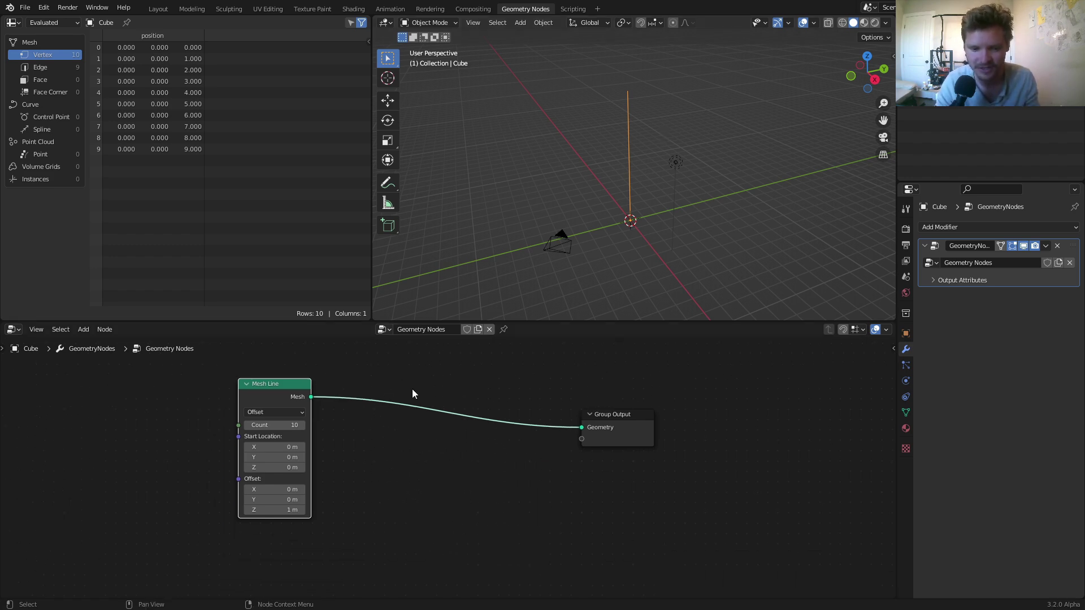
{"action": "key", "text": "shift+a"}
{"action": "left_click", "coordinate": [415, 377]}
{"action": "type", "text": "set"}
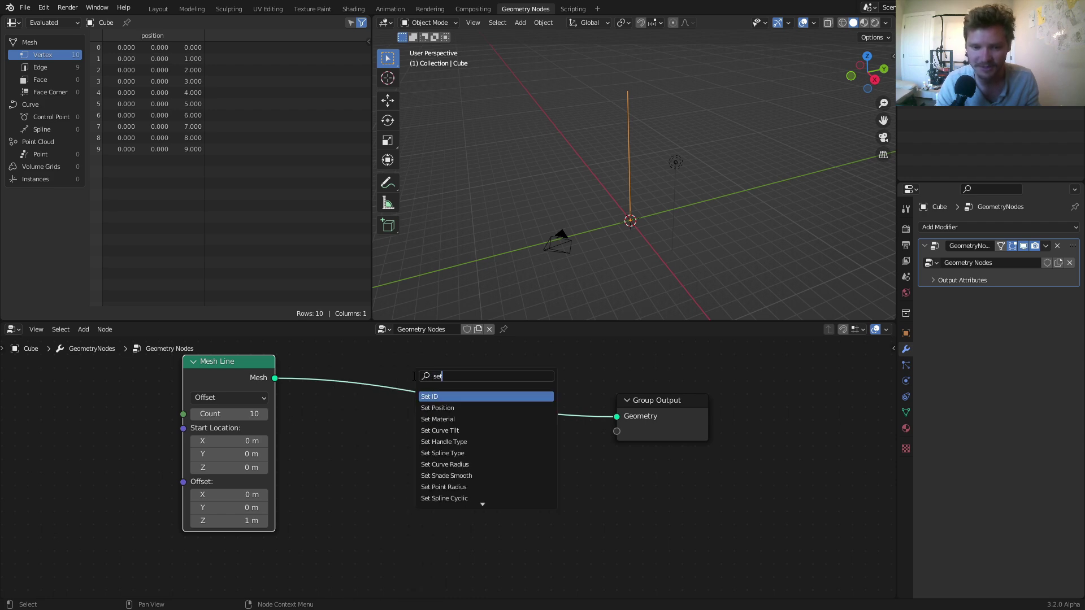
{"action": "type", "text": " po"}
{"action": "left_click", "coordinate": [447, 397]}
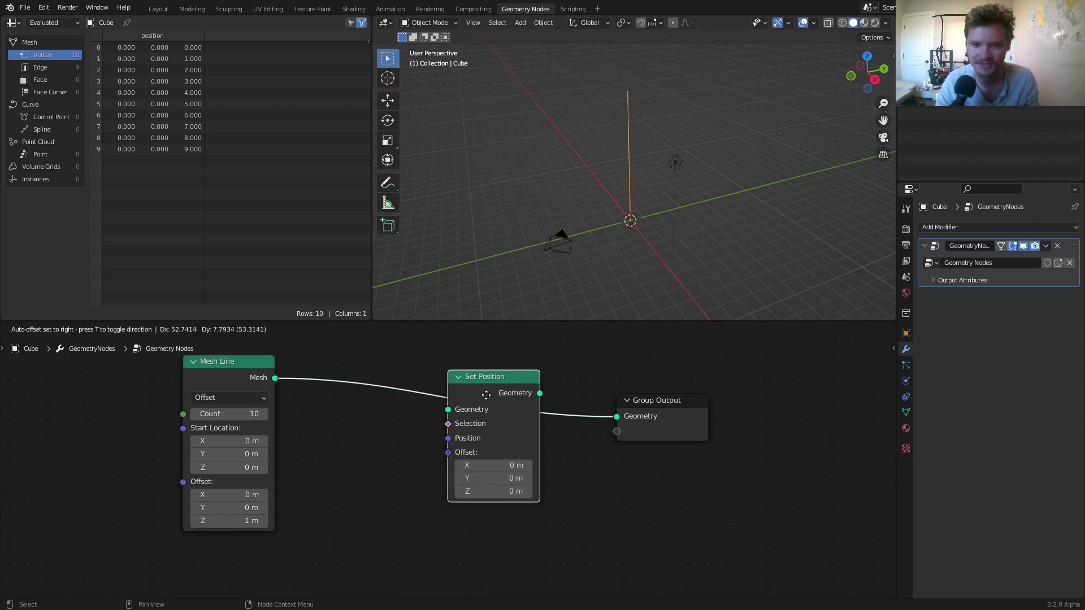
{"action": "left_click", "coordinate": [500, 396]}
{"action": "left_click_drag", "start_coordinate": [207, 376], "coordinate": [115, 392]}
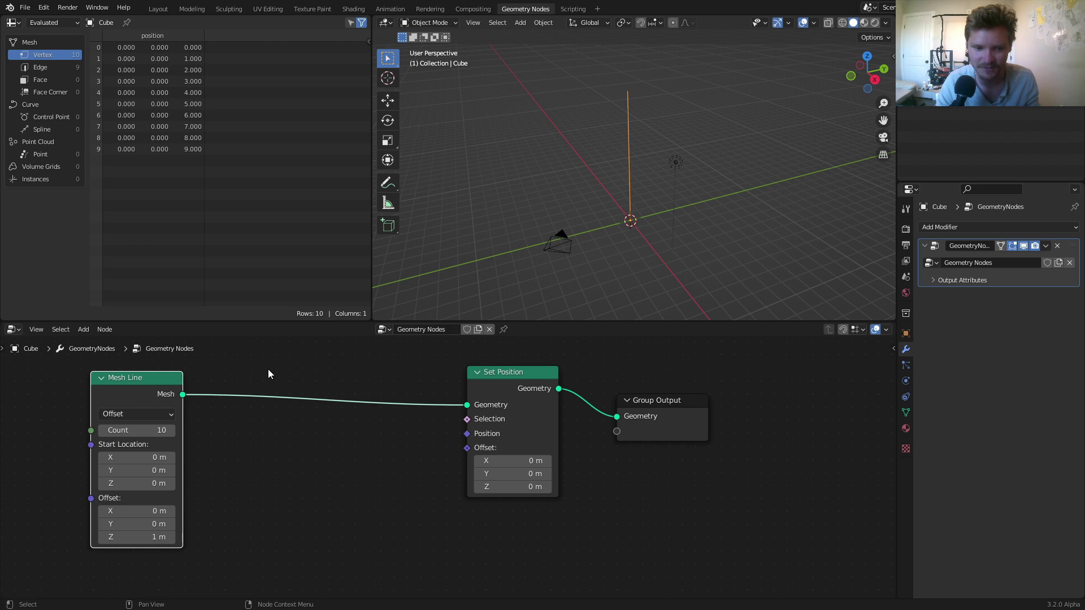
Add a Noise Texture node below Mesh Line with its Color output feeding the Set Position node's Offset.
{"action": "left_click_drag", "start_coordinate": [469, 447], "coordinate": [237, 489]}
{"action": "type", "text": "nois"}
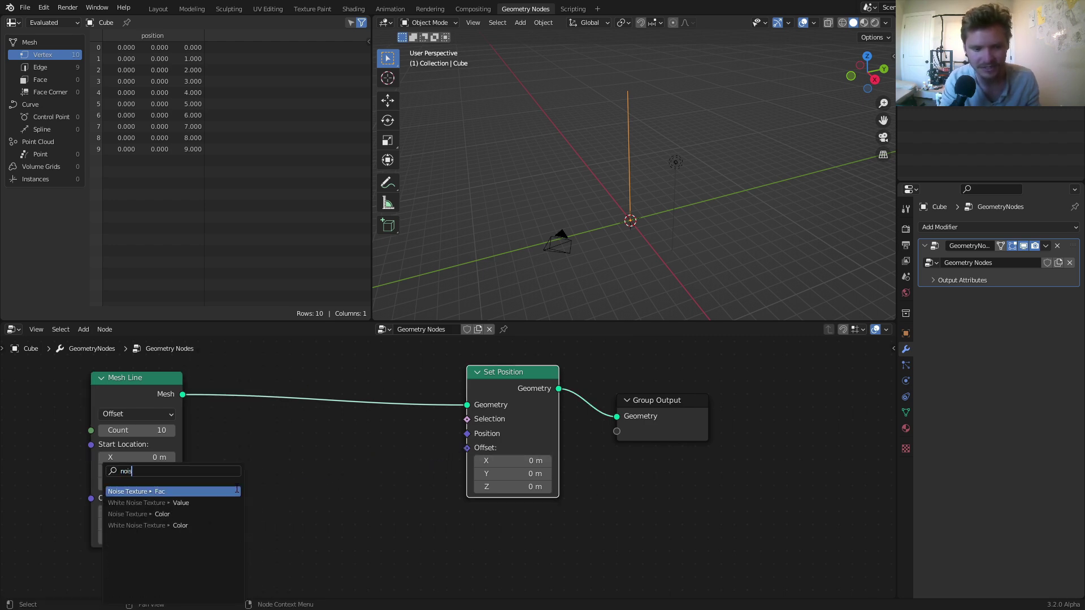
{"action": "key", "text": "Down"}
{"action": "key", "text": "Down"}
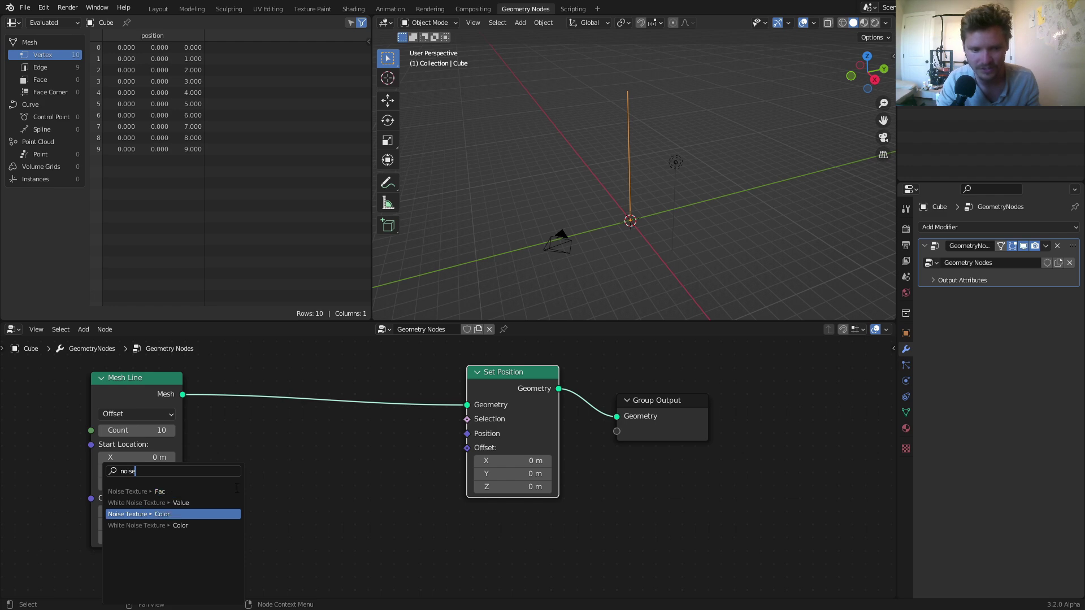
{"action": "key", "text": "Return"}
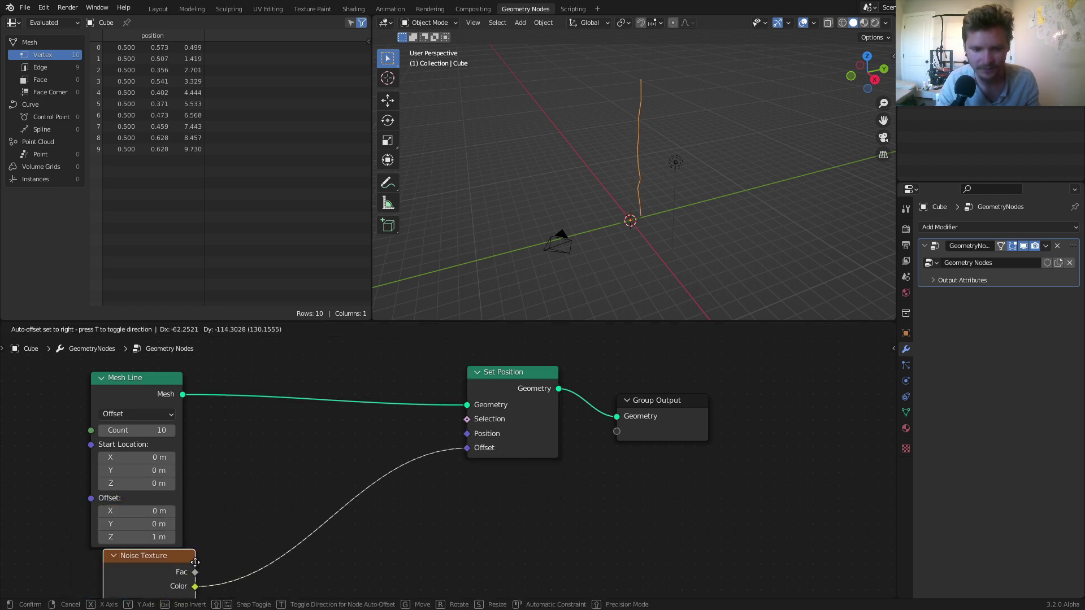
{"action": "left_click", "coordinate": [192, 562]}
{"action": "scroll", "coordinate": [649, 183], "scroll_direction": "up", "scroll_amount": 2}
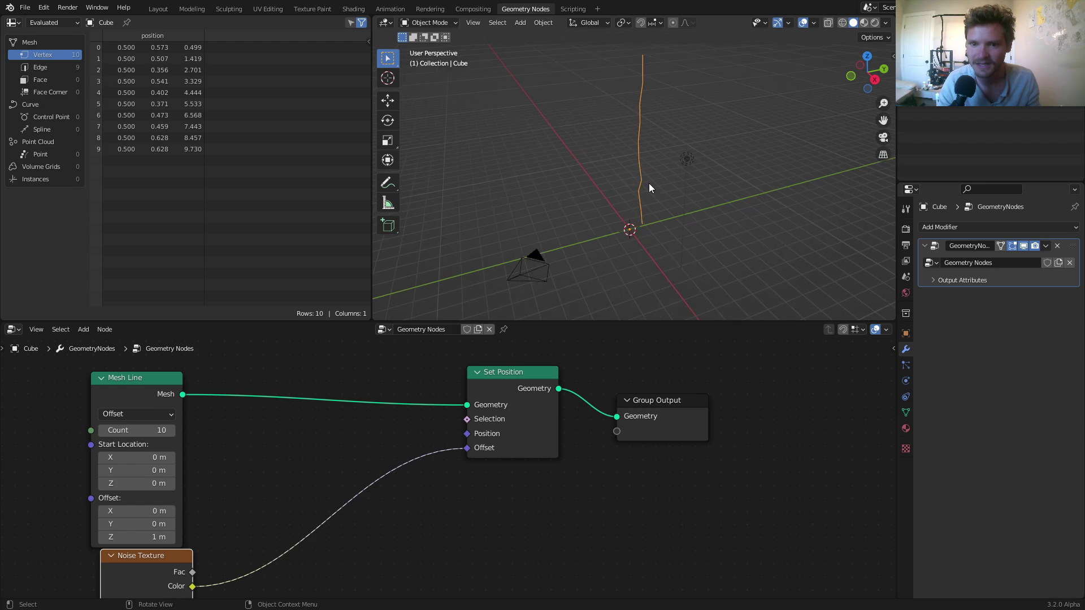
Insert a Vector Math node on the link between the Noise Texture's Color output and Set Position's Offset input.
{"action": "middle_click_drag", "start_coordinate": [659, 122], "coordinate": [652, 117]}
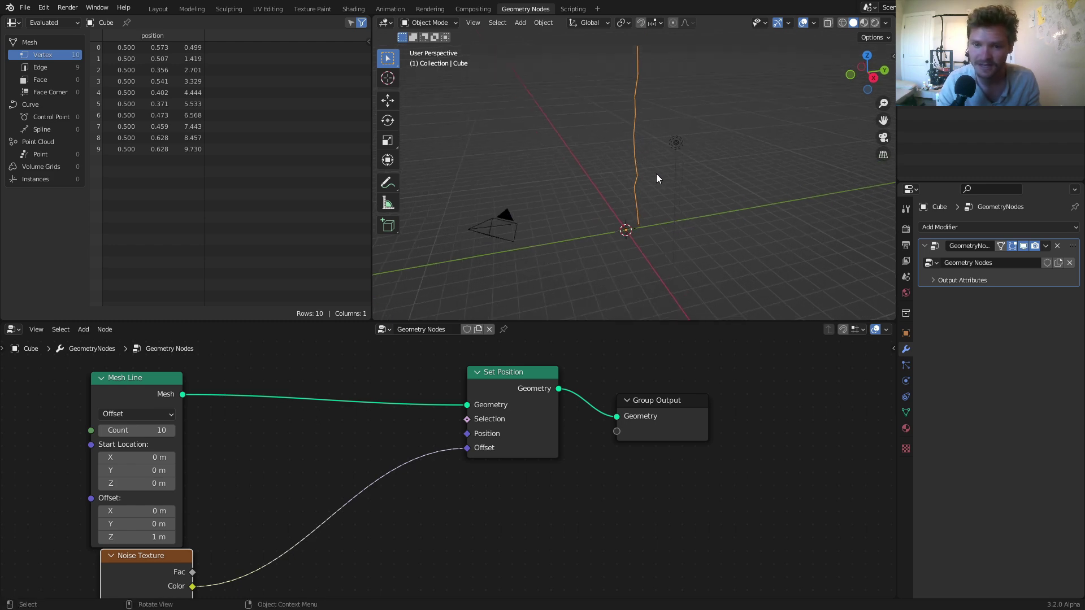
{"action": "left_click", "coordinate": [863, 56]}
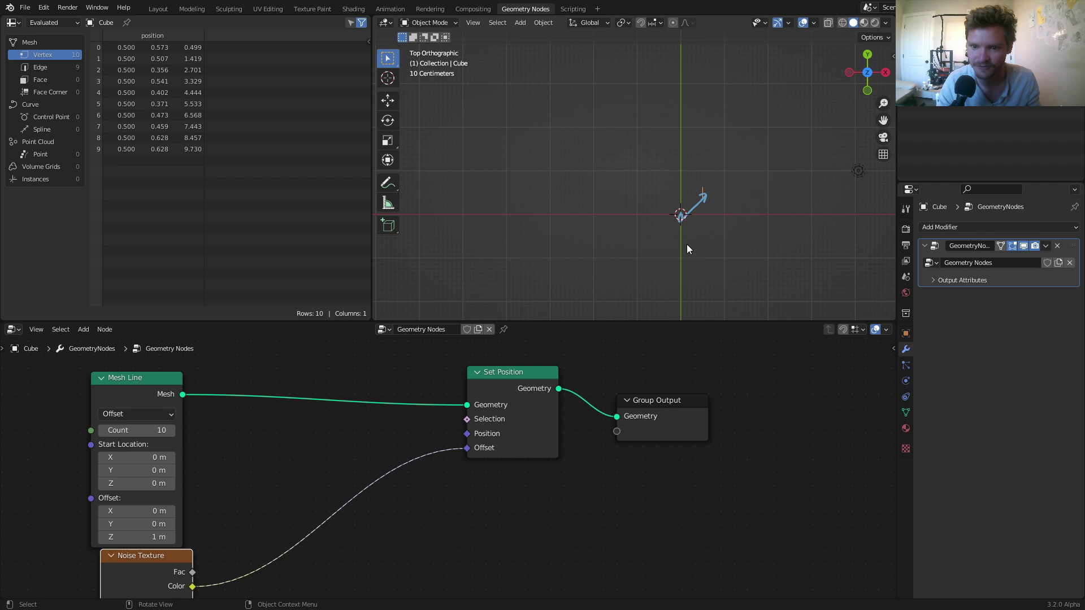
{"action": "middle_click_drag", "start_coordinate": [719, 219], "coordinate": [696, 160]}
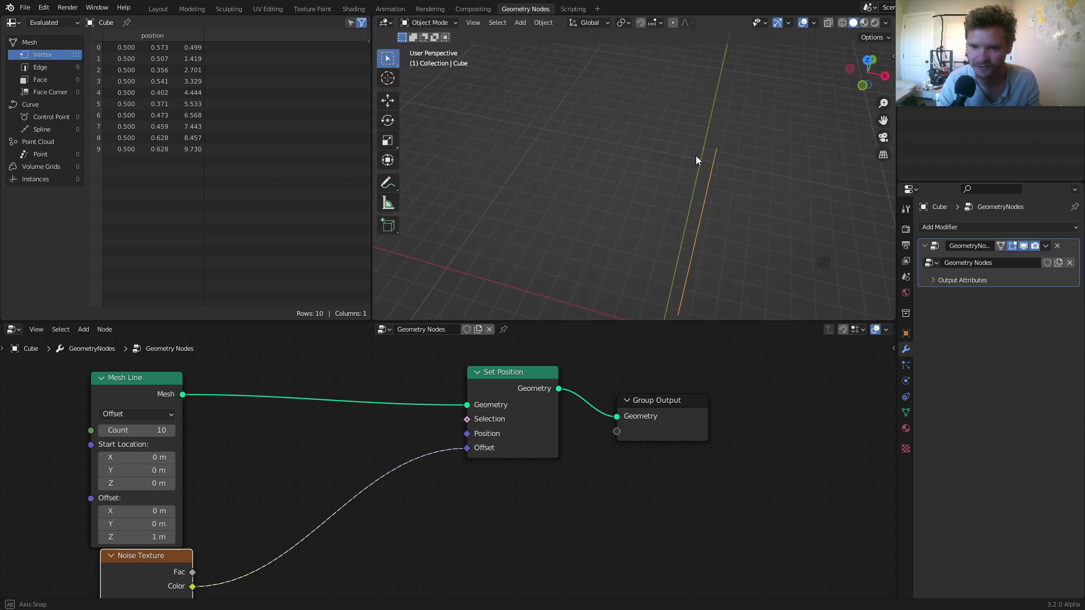
{"action": "middle_click_drag", "start_coordinate": [701, 241], "coordinate": [641, 144]}
{"action": "middle_click_drag", "start_coordinate": [279, 458], "coordinate": [326, 395]}
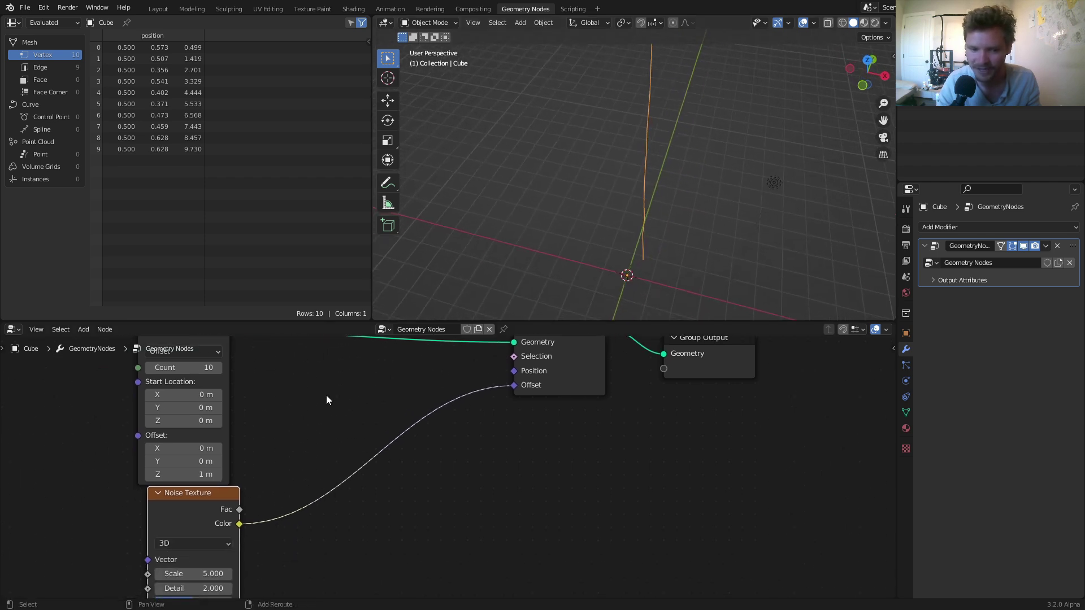
{"action": "key", "text": "shift+a"}
{"action": "type", "text": "add"}
{"action": "key", "text": "Down"}
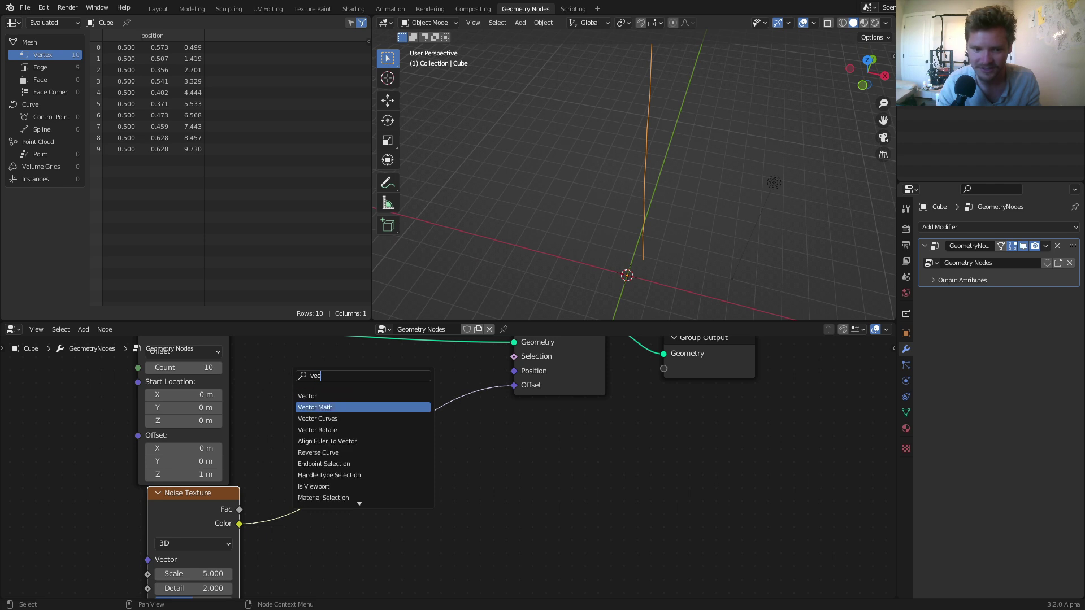
{"action": "key", "text": "Return"}
{"action": "left_click", "coordinate": [312, 486]}
Set the Vector Math node to Subtract with 0.5 in all three vector components.
{"action": "left_click", "coordinate": [317, 468]}
{"action": "left_click", "coordinate": [319, 458]}
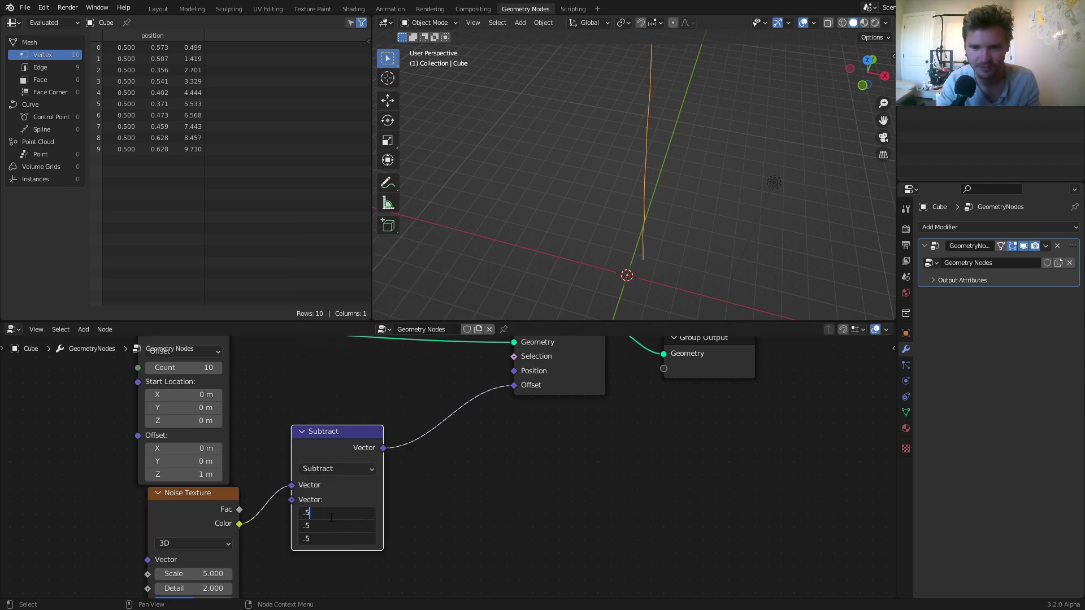
{"action": "key", "text": "Return"}
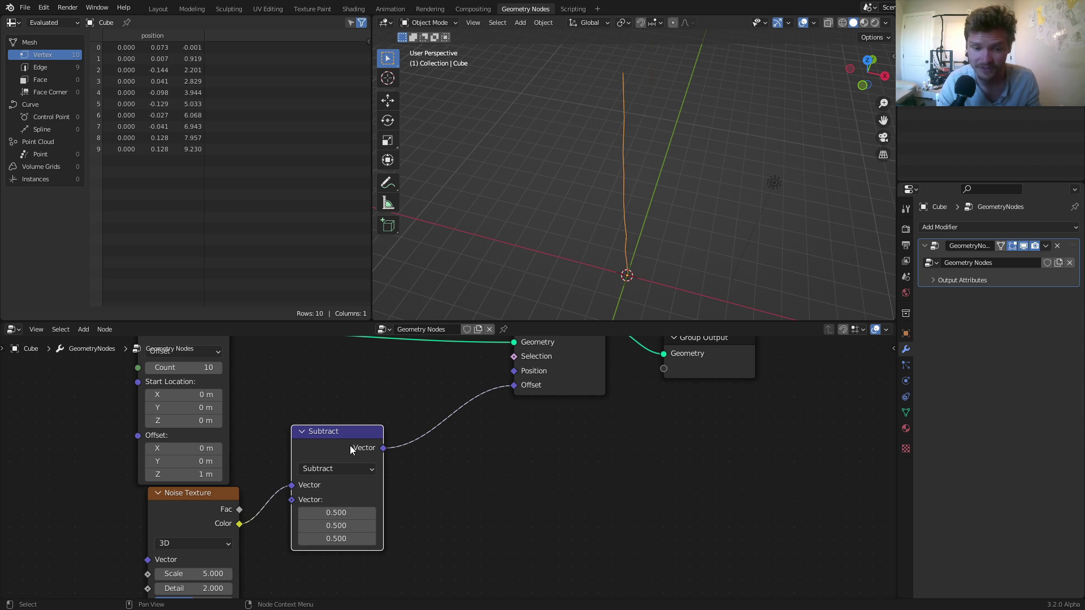
Duplicate the Subtract node onto the link before Set Position and change the copy's operation to Scale.
{"action": "key", "text": "shift+d"}
{"action": "left_click", "coordinate": [482, 439]}
{"action": "left_click", "coordinate": [481, 449]}
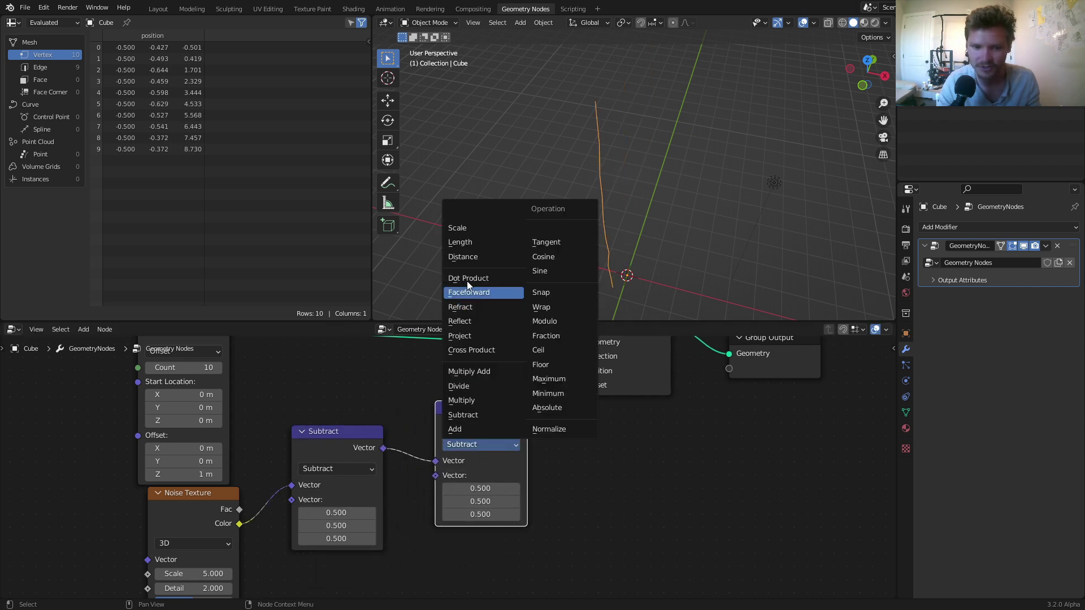
{"action": "left_click", "coordinate": [465, 228]}
{"action": "mouse_move", "coordinate": [515, 478]}
{"action": "left_mouse_down"}
{"action": "mouse_move", "coordinate": [454, 477]}
{"action": "mouse_move", "coordinate": [515, 477]}
{"action": "left_mouse_up"}
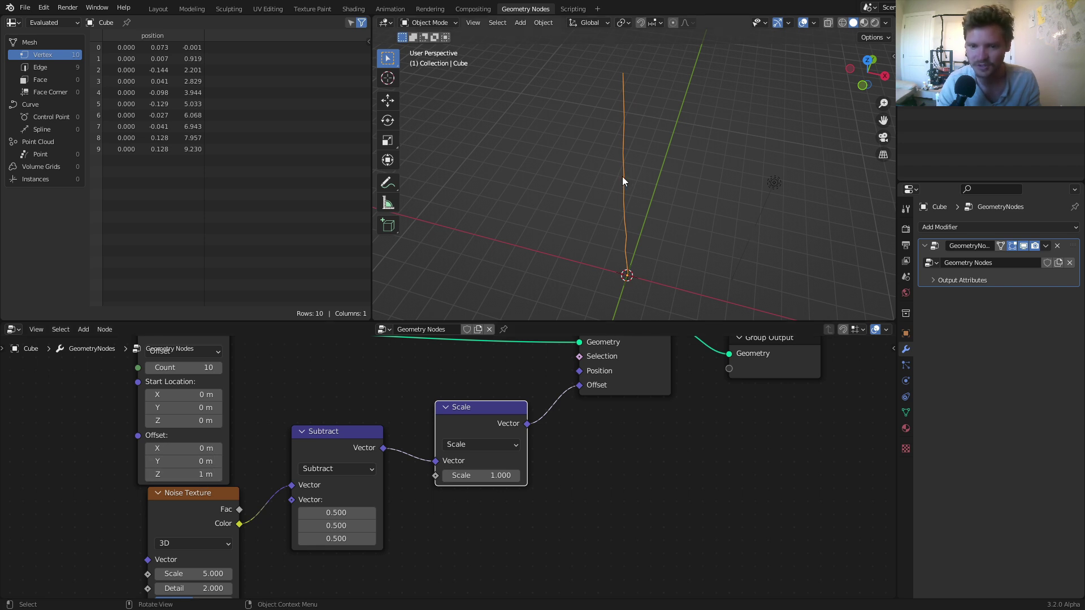
Set the Mesh Line's Z offset to 0 m.
{"action": "middle_click_drag", "start_coordinate": [623, 181], "coordinate": [685, 164]}
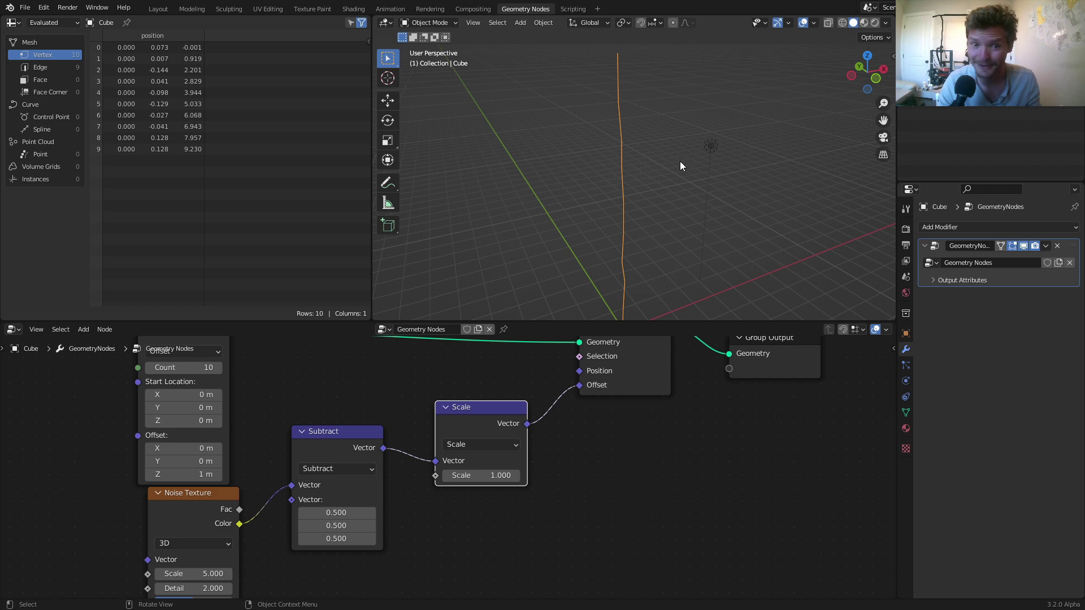
{"action": "middle_click_drag", "start_coordinate": [678, 165], "coordinate": [621, 223]}
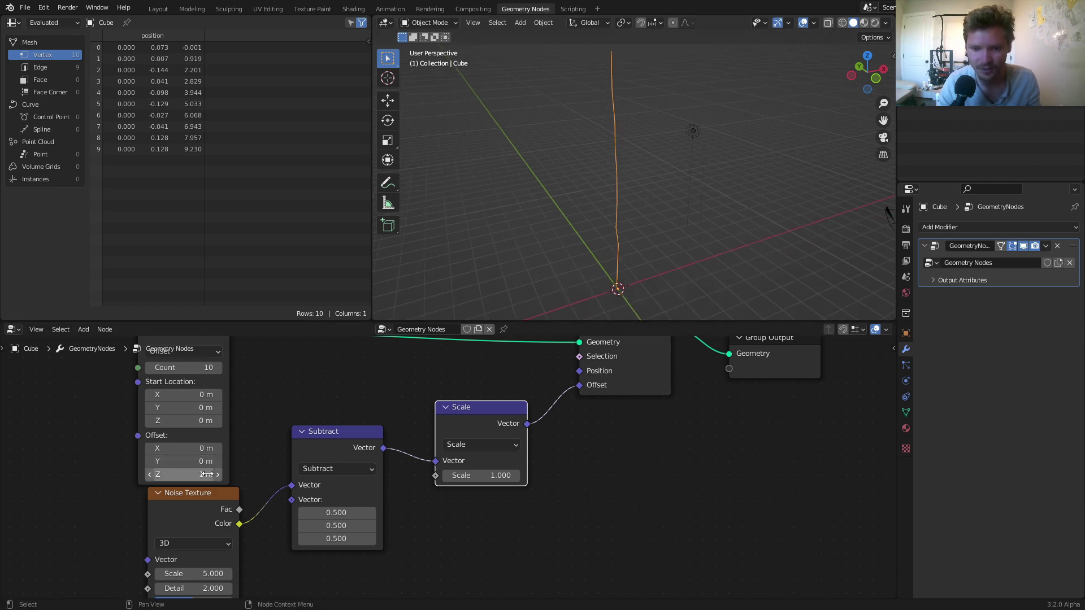
{"action": "left_click_drag", "start_coordinate": [207, 475], "coordinate": [187, 474]}
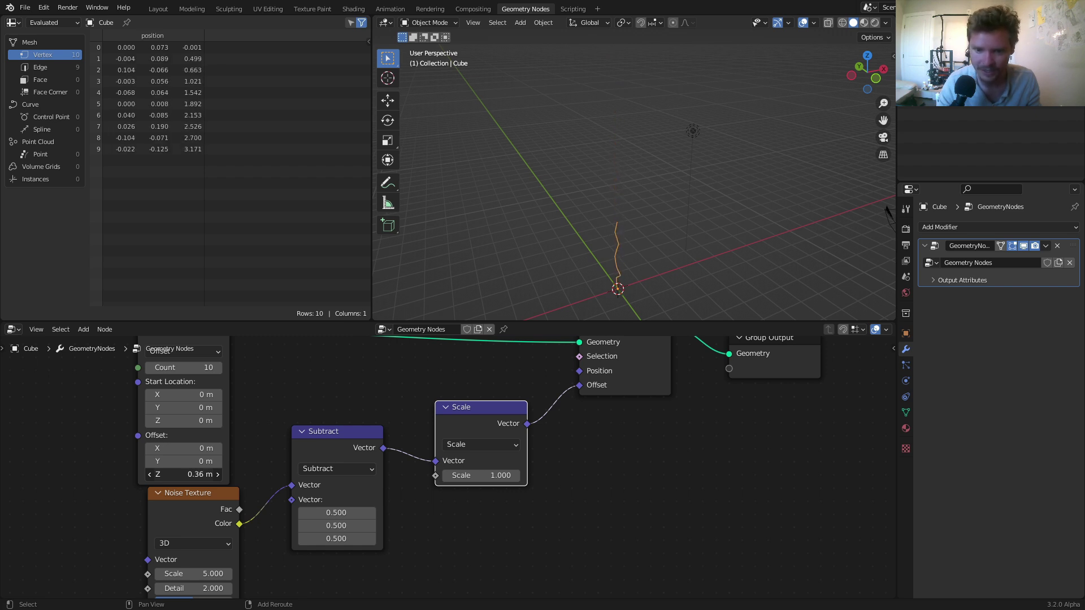
{"action": "left_click_drag", "start_coordinate": [186, 474], "coordinate": [178, 474]}
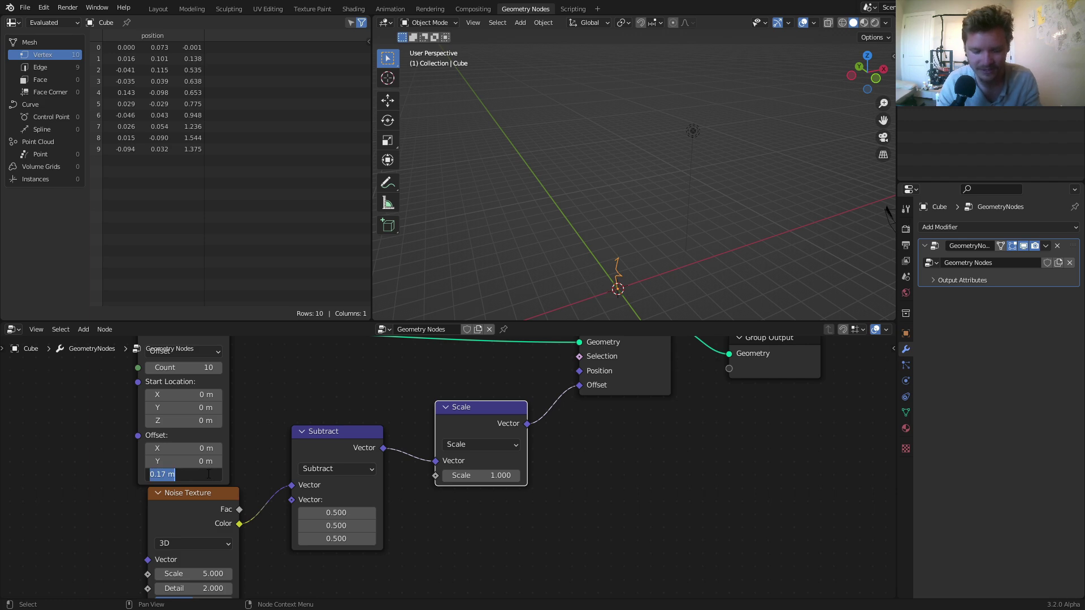
{"action": "type", "text": "0"}
{"action": "key", "text": "Return"}
Set the Mesh Line's Z offset to 0.01 m.
{"action": "mouse_move", "coordinate": [622, 273]}
{"action": "middle_mouse_down"}
{"action": "mouse_move", "coordinate": [613, 300]}
{"action": "mouse_move", "coordinate": [620, 174]}
{"action": "mouse_move", "coordinate": [615, 269]}
{"action": "middle_mouse_up"}
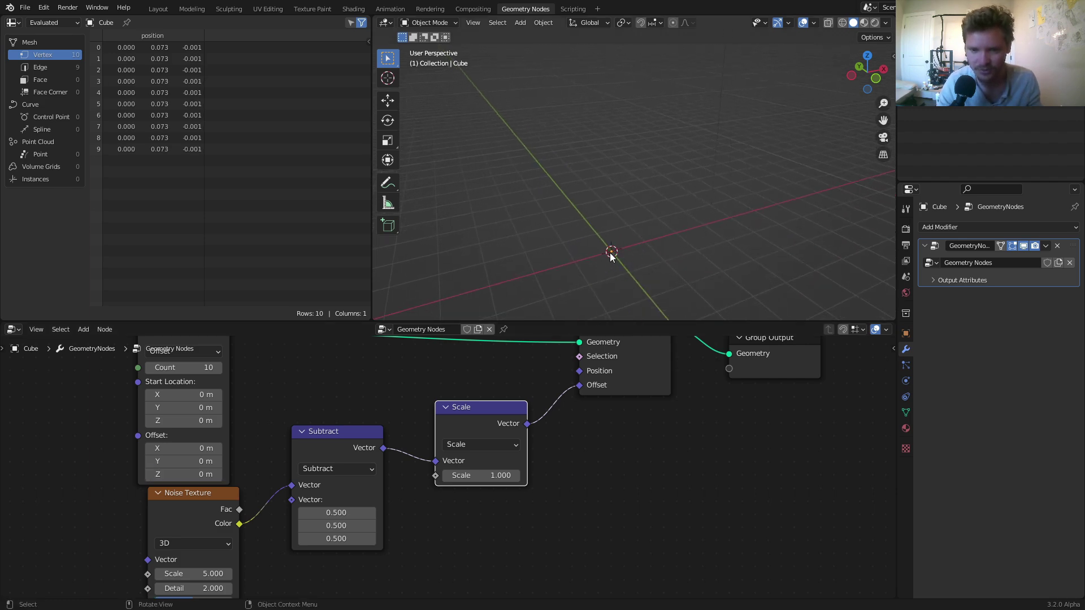
{"action": "left_click", "coordinate": [198, 474]}
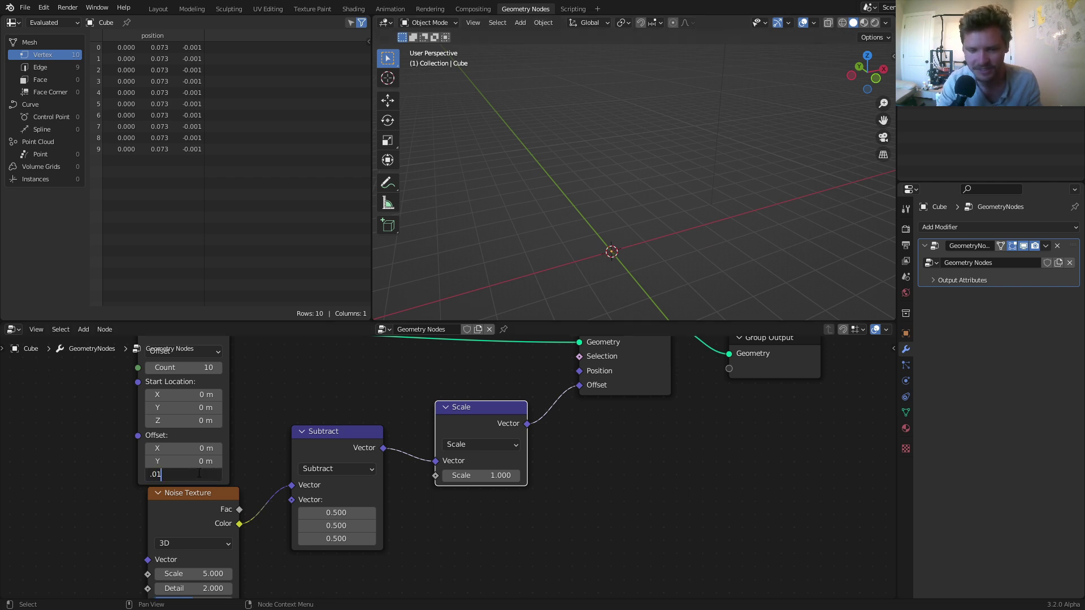
{"action": "key", "text": "Return"}
{"action": "middle_click_drag", "start_coordinate": [611, 262], "coordinate": [578, 258]}
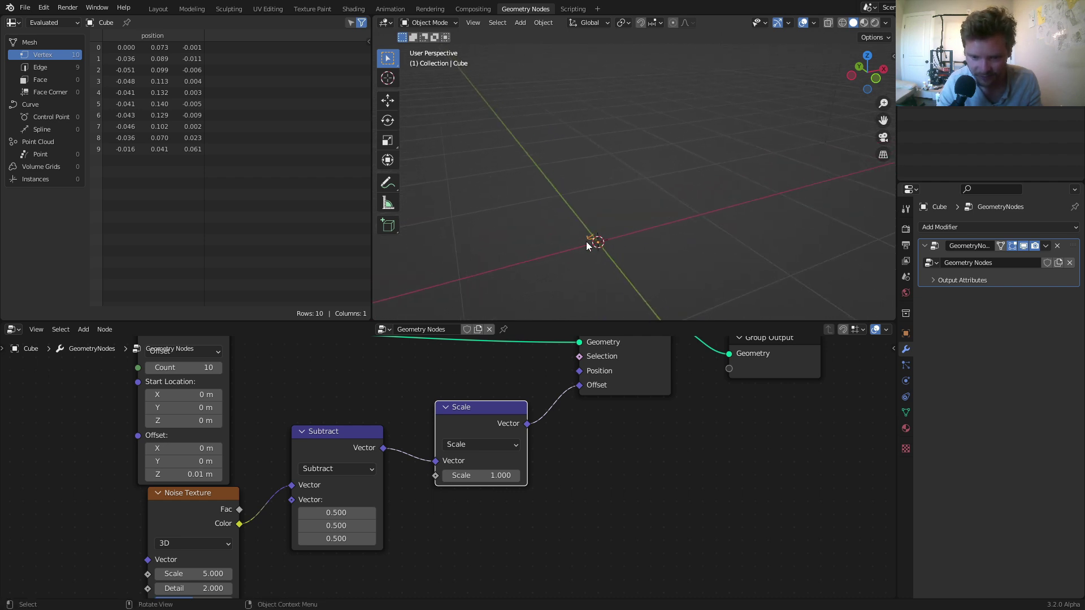
Raise the Noise Texture's scale to about 268.9 and the Scale node's factor to about 8.79.
{"action": "left_click_drag", "start_coordinate": [194, 573], "coordinate": [233, 573]}
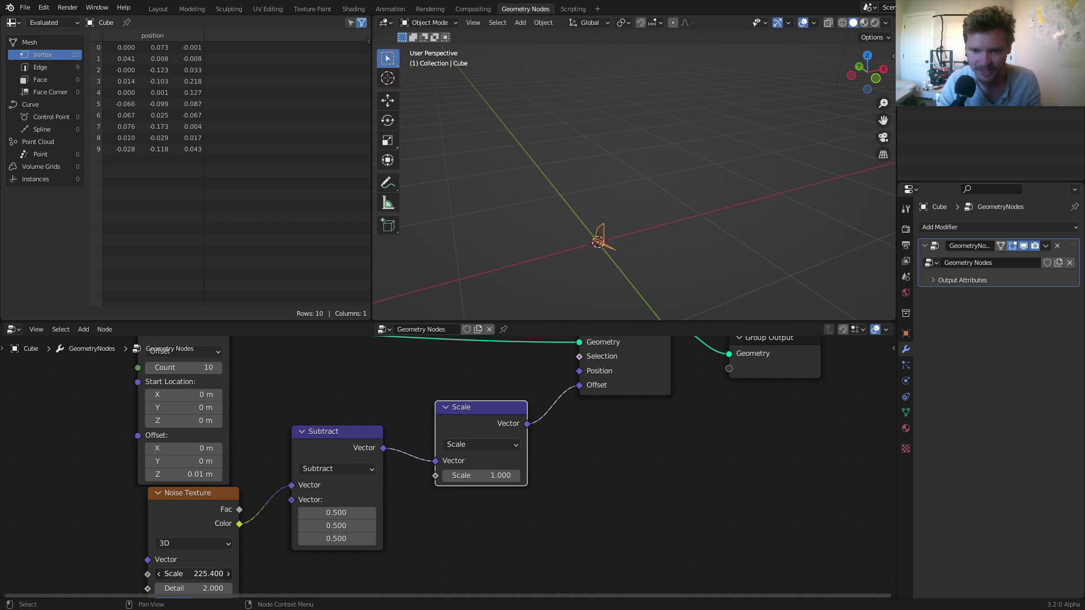
{"action": "left_click_drag", "start_coordinate": [194, 574], "coordinate": [214, 574]}
{"action": "left_click_drag", "start_coordinate": [480, 475], "coordinate": [594, 475]}
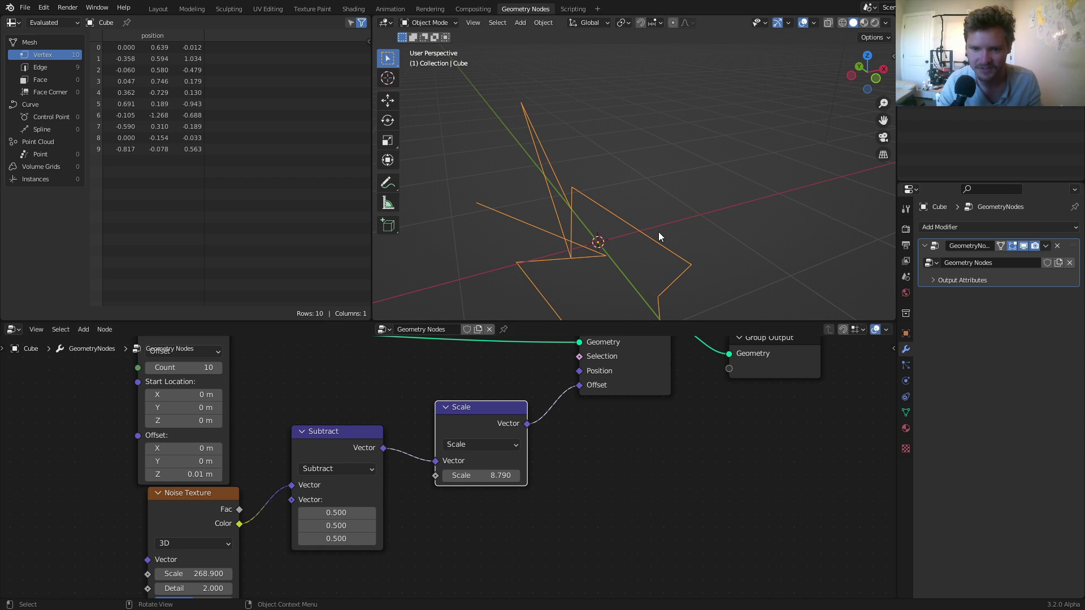
{"action": "mouse_move", "coordinate": [619, 238]}
{"action": "middle_mouse_down"}
{"action": "mouse_move", "coordinate": [628, 215]}
{"action": "mouse_move", "coordinate": [612, 229]}
{"action": "middle_mouse_up"}
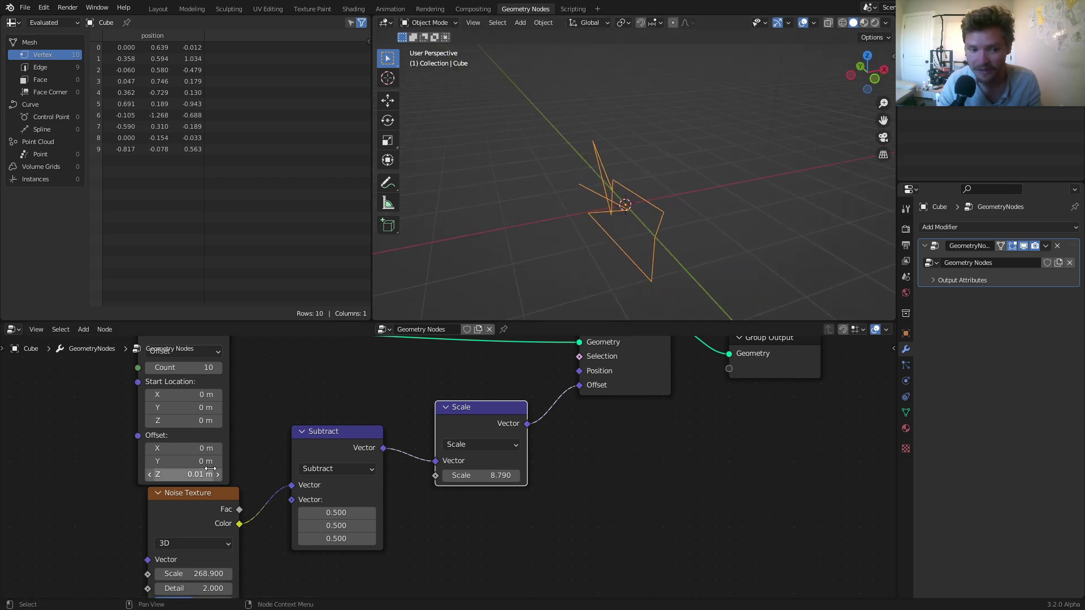
Set the Mesh Line's point count to 100.
{"action": "left_click_drag", "start_coordinate": [191, 368], "coordinate": [248, 368]}
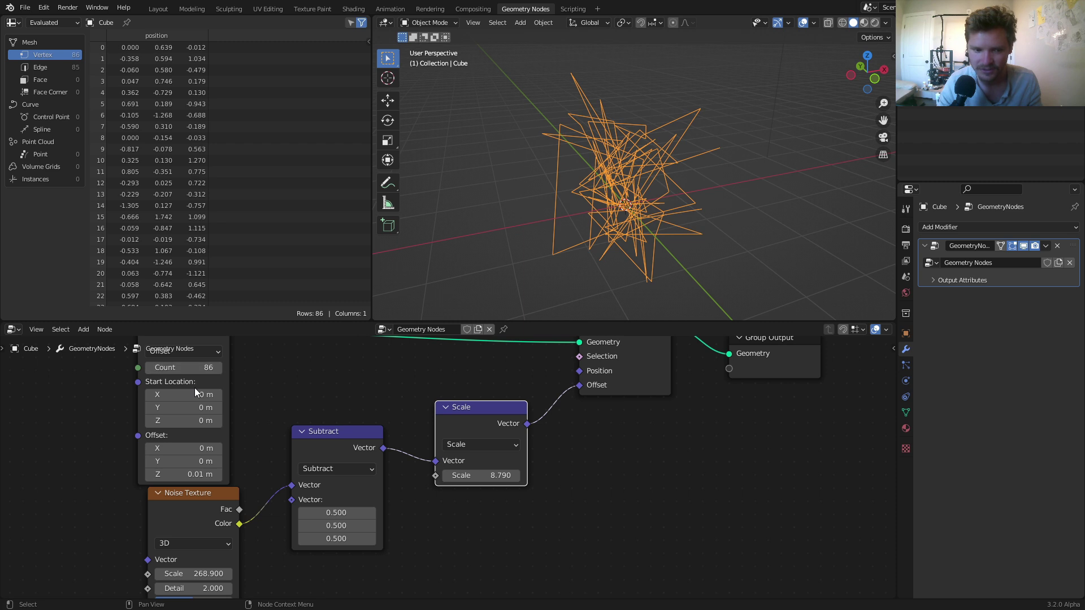
{"action": "left_click", "coordinate": [203, 369]}
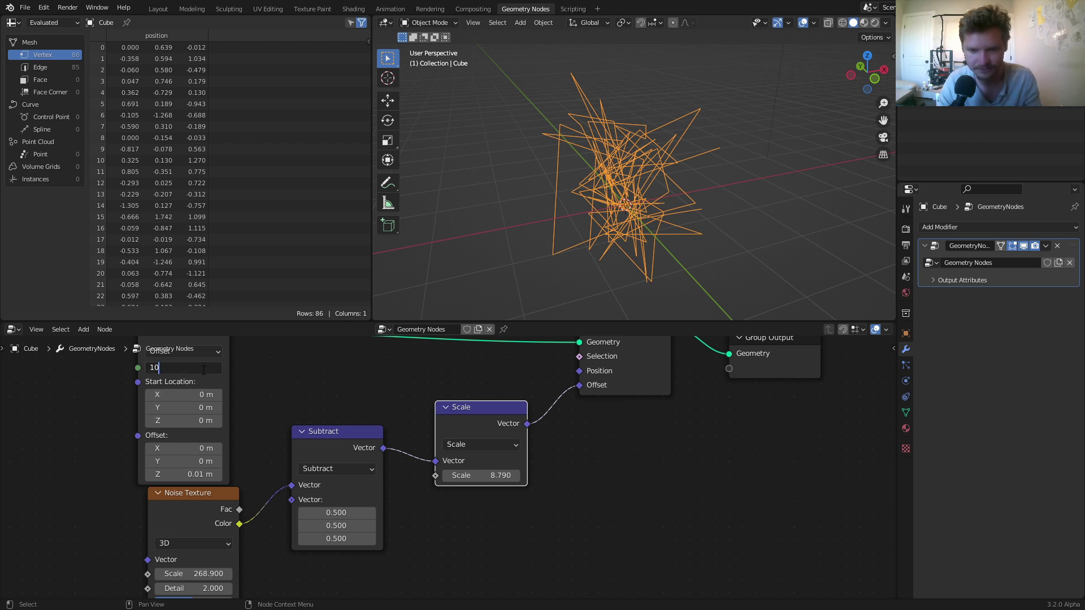
{"action": "type", "text": "100"}
{"action": "key", "text": "Return"}
Switch the Noise Texture to 4D, try out a different W value and undo that W change.
{"action": "middle_click_drag", "start_coordinate": [170, 547], "coordinate": [207, 482]}
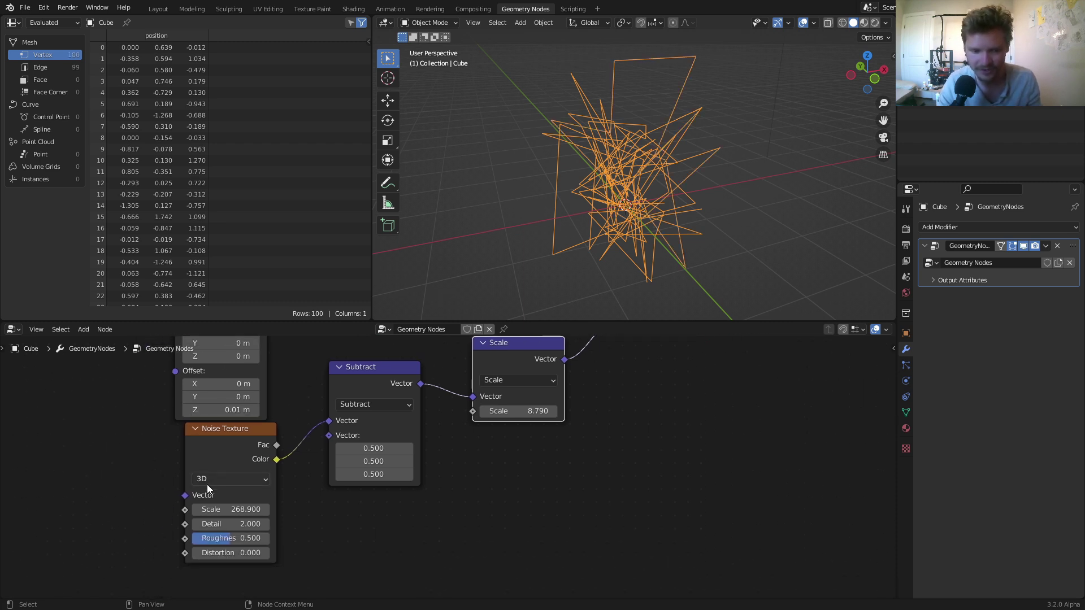
{"action": "left_click", "coordinate": [207, 479]}
{"action": "left_click", "coordinate": [202, 537]}
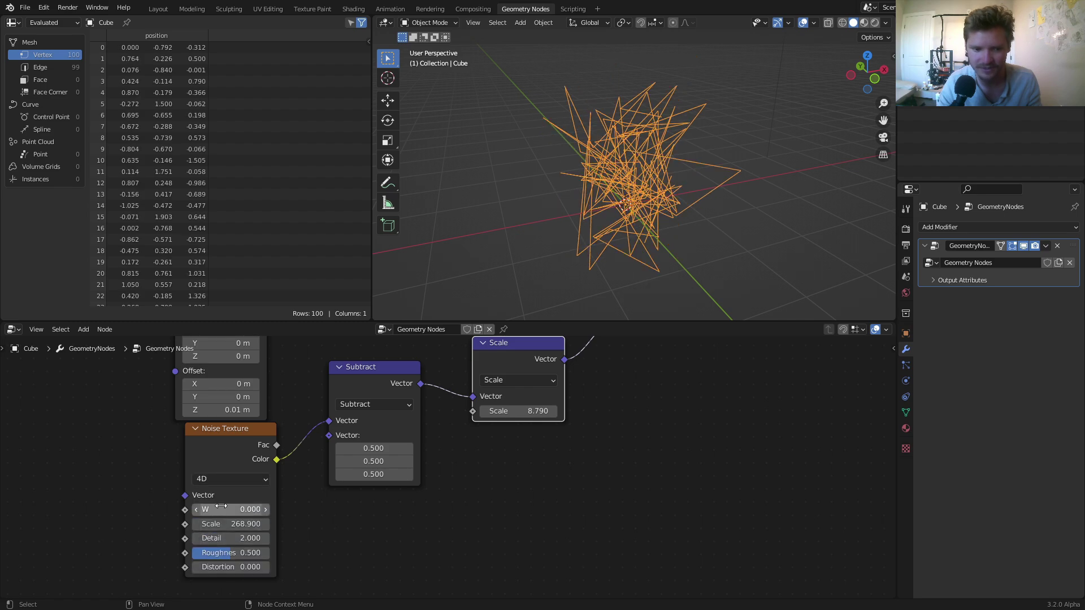
{"action": "mouse_move", "coordinate": [228, 509]}
{"action": "left_mouse_down"}
{"action": "mouse_move", "coordinate": [258, 509]}
{"action": "mouse_move", "coordinate": [223, 505]}
{"action": "left_mouse_up"}
{"action": "key", "text": "ctrl+z"}
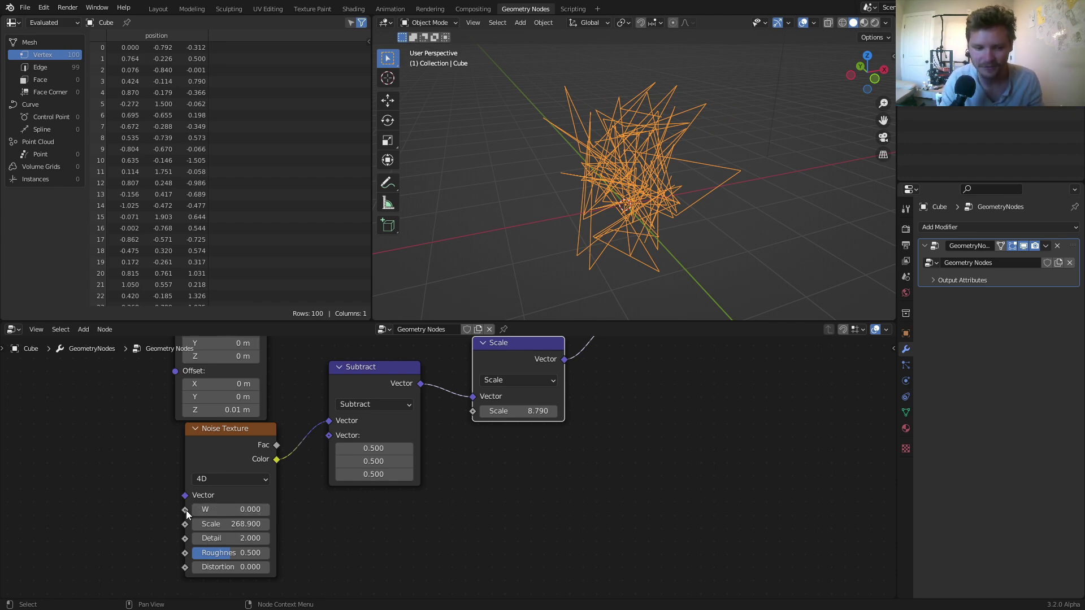
Add a Scene Time node with its Seconds output feeding the Noise Texture's W input.
{"action": "left_click_drag", "start_coordinate": [212, 509], "coordinate": [72, 455]}
{"action": "key", "text": "Escape"}
{"action": "type", "text": "secon"}
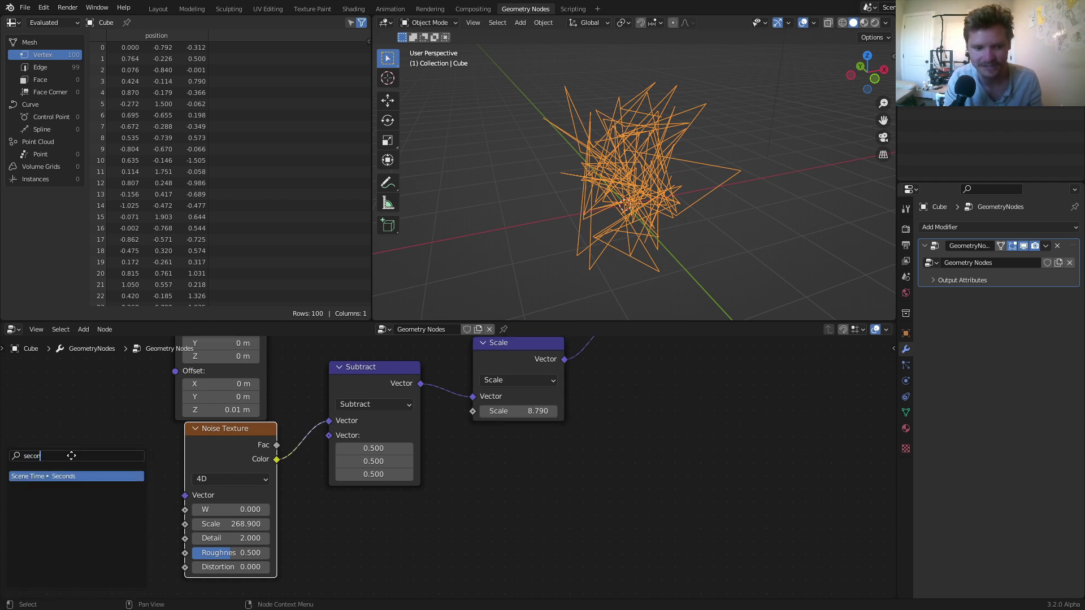
{"action": "key", "text": "Return"}
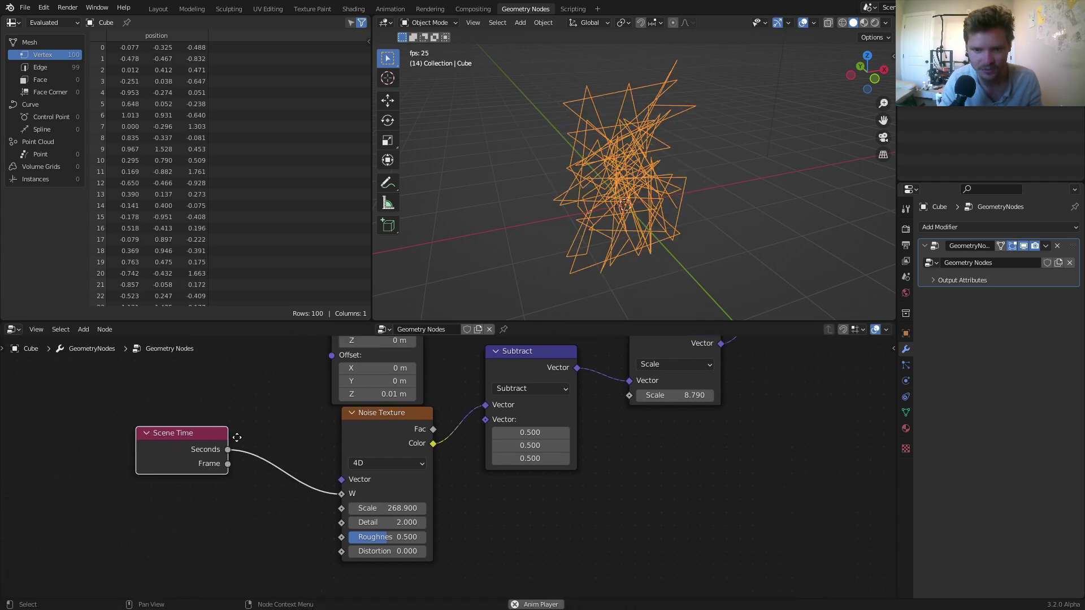
{"action": "left_click", "coordinate": [63, 453]}
Insert a Math node between Scene Time's Seconds and the noise's W input, and set it to Divide.
{"action": "key", "text": "shift+a"}
{"action": "type", "text": "ma"}
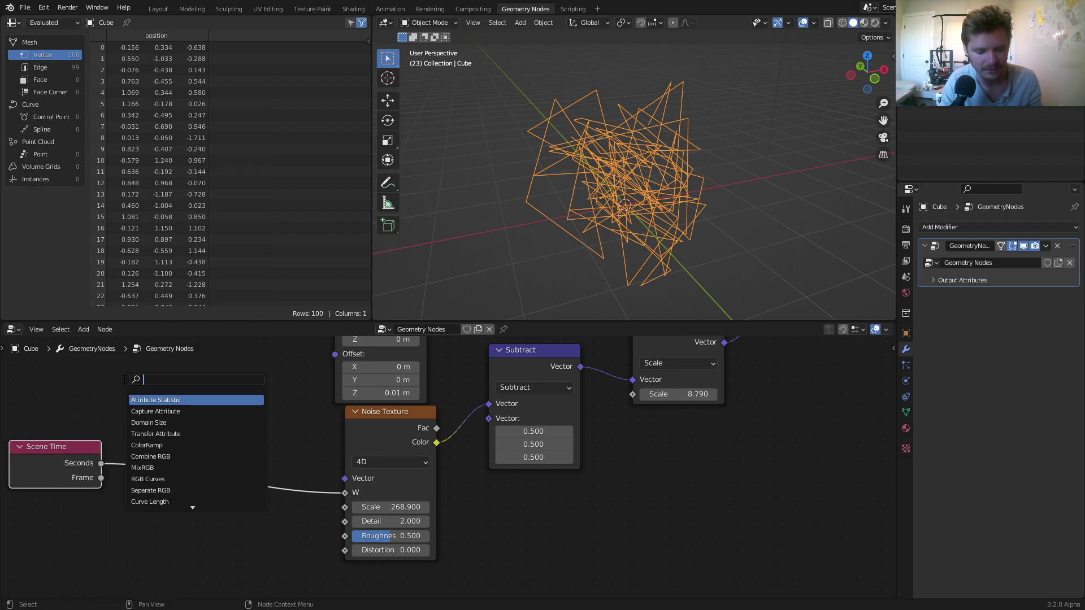
{"action": "type", "text": "th"}
{"action": "key", "text": "Return"}
{"action": "left_click", "coordinate": [175, 430]}
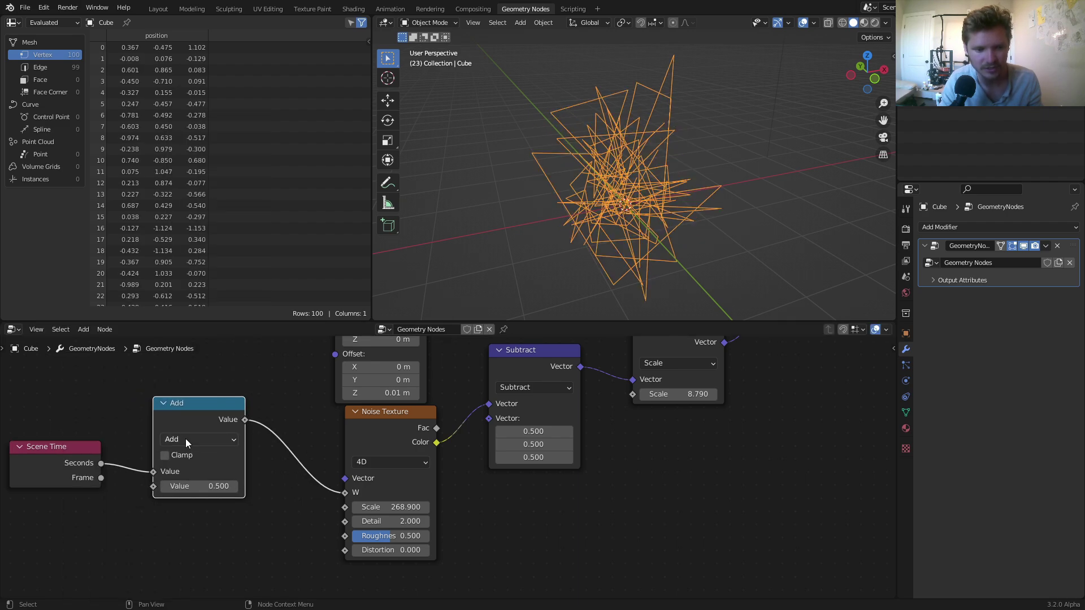
{"action": "left_click", "coordinate": [186, 439]}
{"action": "left_click", "coordinate": [186, 300]}
Play the animation and set the Divide node's second value to 400.
{"action": "key", "text": "space"}
{"action": "left_click_drag", "start_coordinate": [201, 489], "coordinate": [361, 489]}
{"action": "left_click_drag", "start_coordinate": [189, 485], "coordinate": [536, 485]}
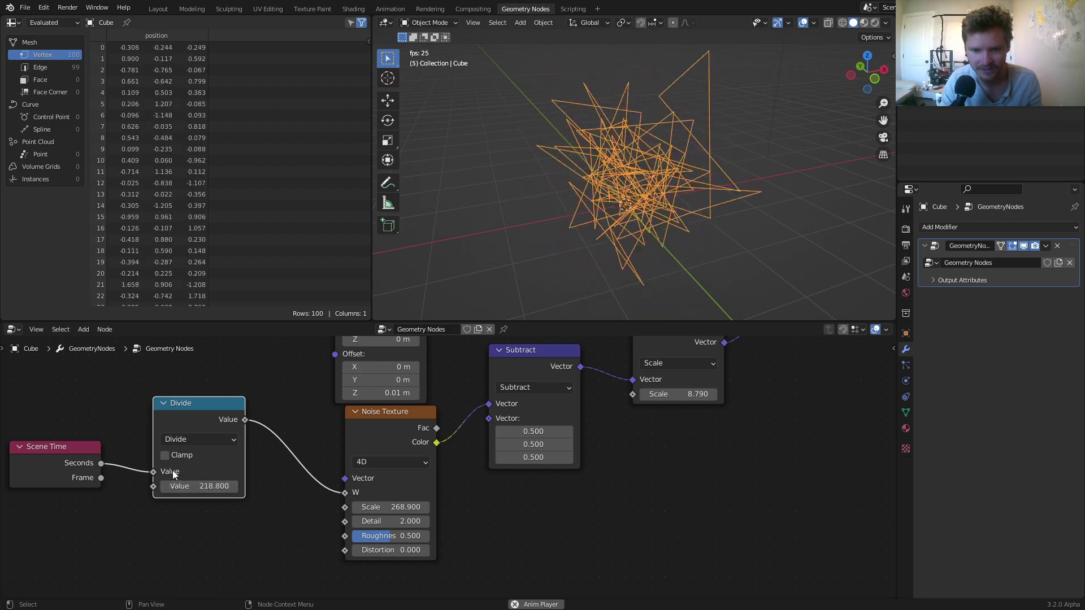
{"action": "left_click", "coordinate": [197, 488]}
{"action": "type", "text": "400"}
{"action": "key", "text": "Return"}
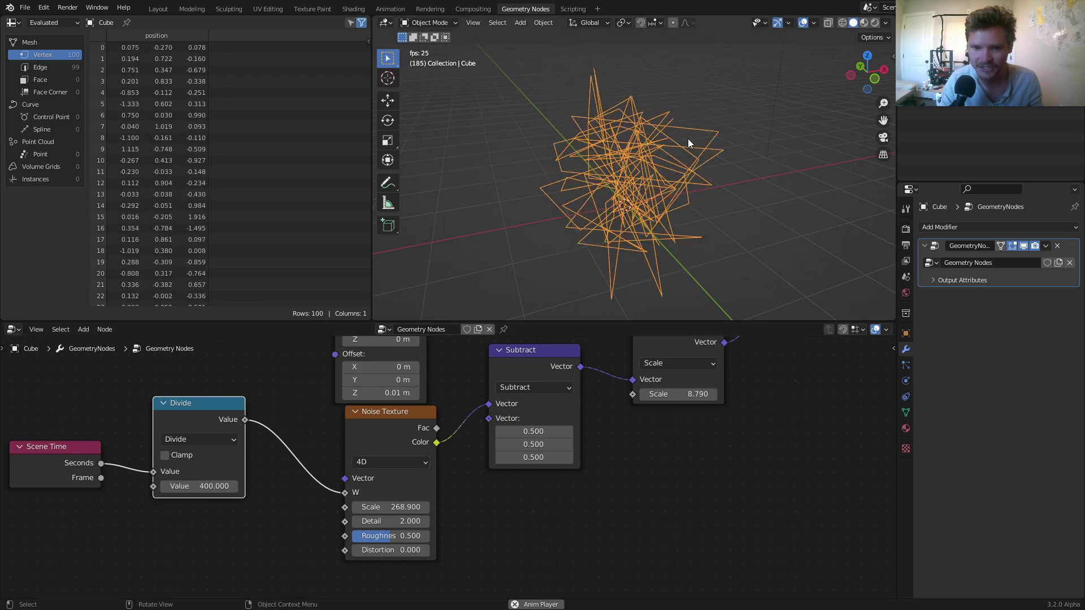
Reduce the Mesh Line's point count to 50.
{"action": "middle_click_drag", "start_coordinate": [687, 138], "coordinate": [709, 166]}
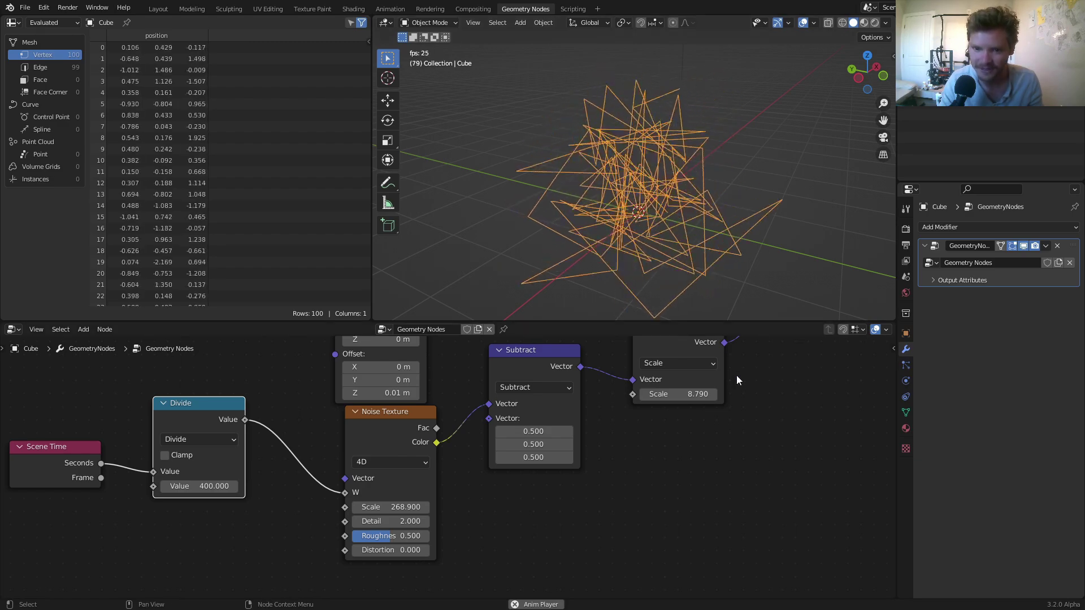
{"action": "middle_click_drag", "start_coordinate": [493, 402], "coordinate": [482, 528]}
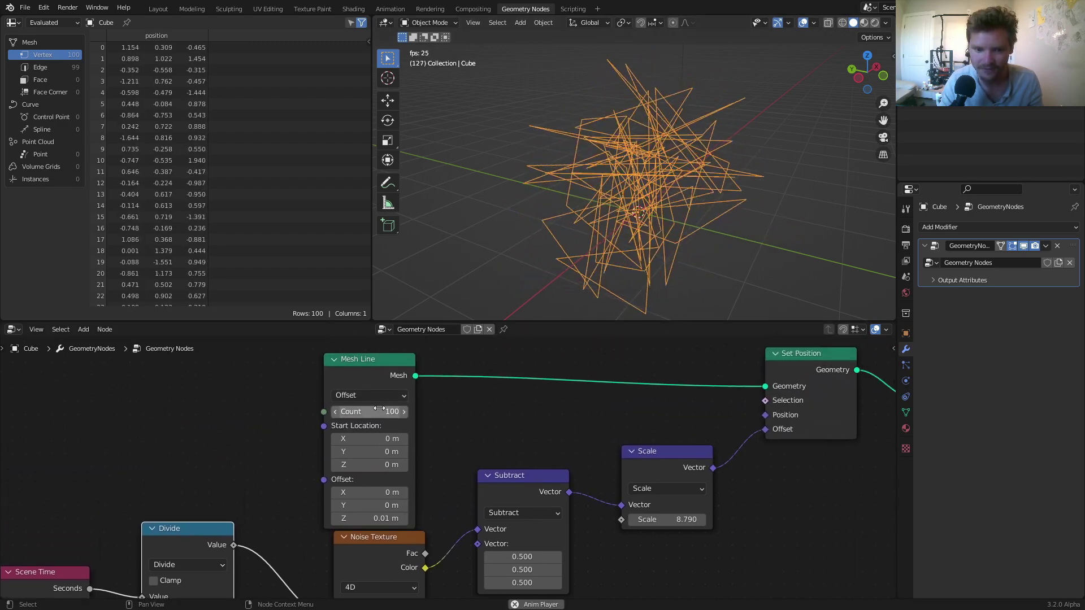
{"action": "left_click", "coordinate": [381, 409]}
{"action": "type", "text": "50"}
{"action": "key", "text": "Return"}
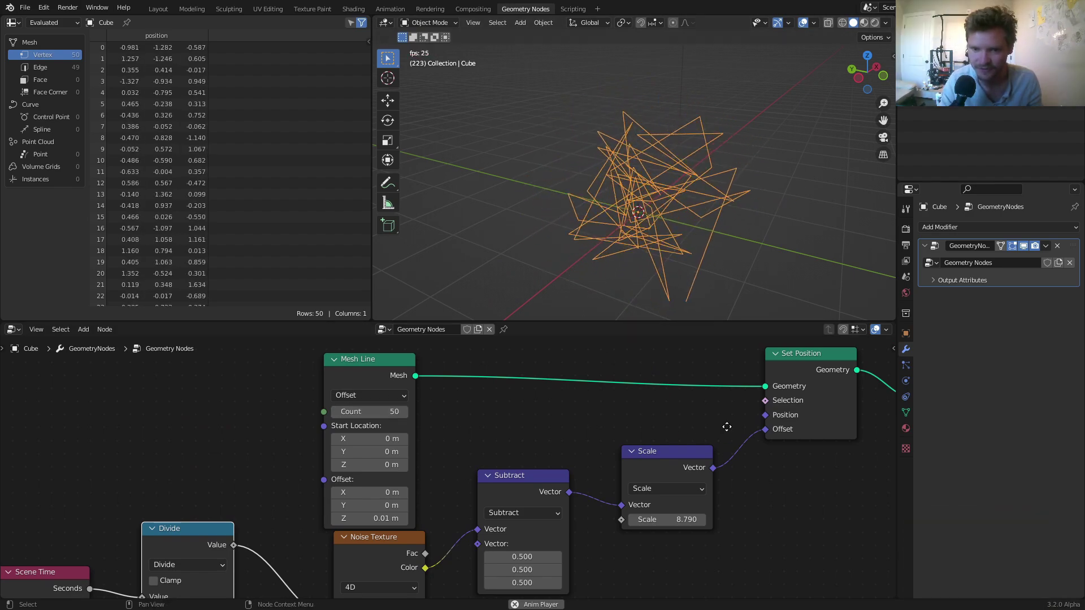
Move the Group Output node away from Set Position and add an unconnected Fillet Curve node below the link.
{"action": "middle_click_drag", "start_coordinate": [727, 427], "coordinate": [390, 437]}
{"action": "left_click_drag", "start_coordinate": [636, 390], "coordinate": [820, 395]}
{"action": "middle_click_drag", "start_coordinate": [526, 392], "coordinate": [377, 417]}
{"action": "key", "text": "shift+a"}
{"action": "type", "text": "f"}
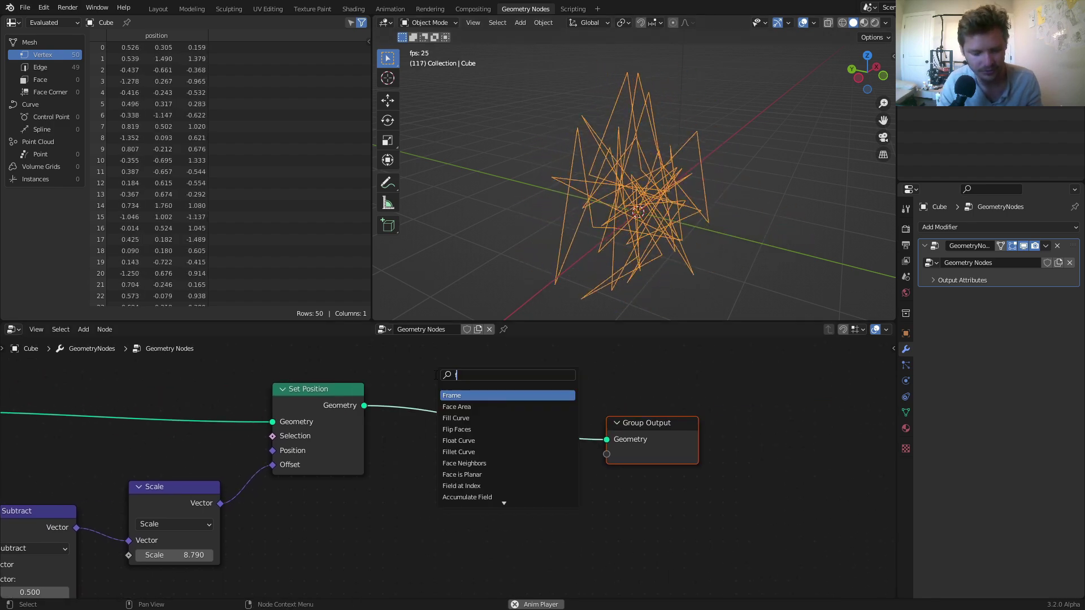
{"action": "type", "text": "ill"}
{"action": "key", "text": "Down"}
{"action": "key", "text": "Return"}
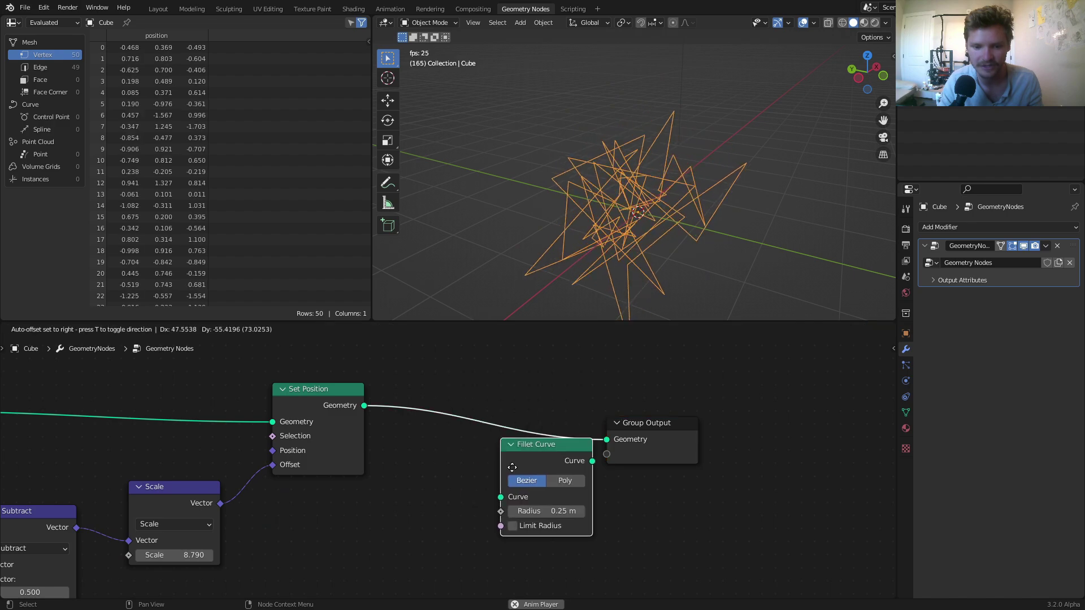
{"action": "left_click", "coordinate": [543, 488]}
Insert a Mesh to Curve node after Set Position and place the Fillet Curve node between it and Group Output.
{"action": "key", "text": "shift+a"}
{"action": "left_click", "coordinate": [413, 381]}
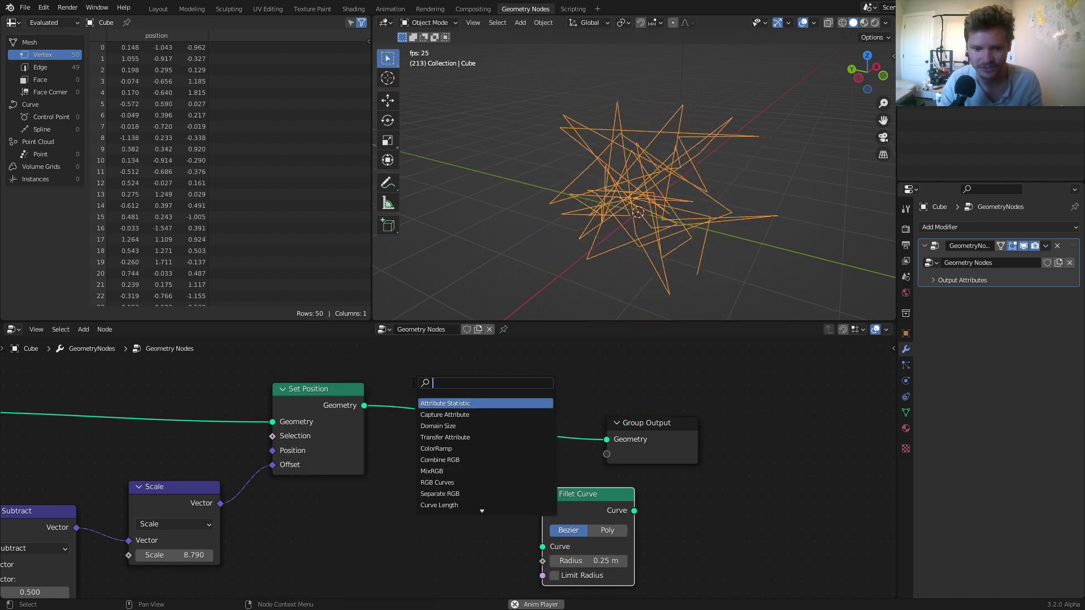
{"action": "type", "text": "mesh to cu"}
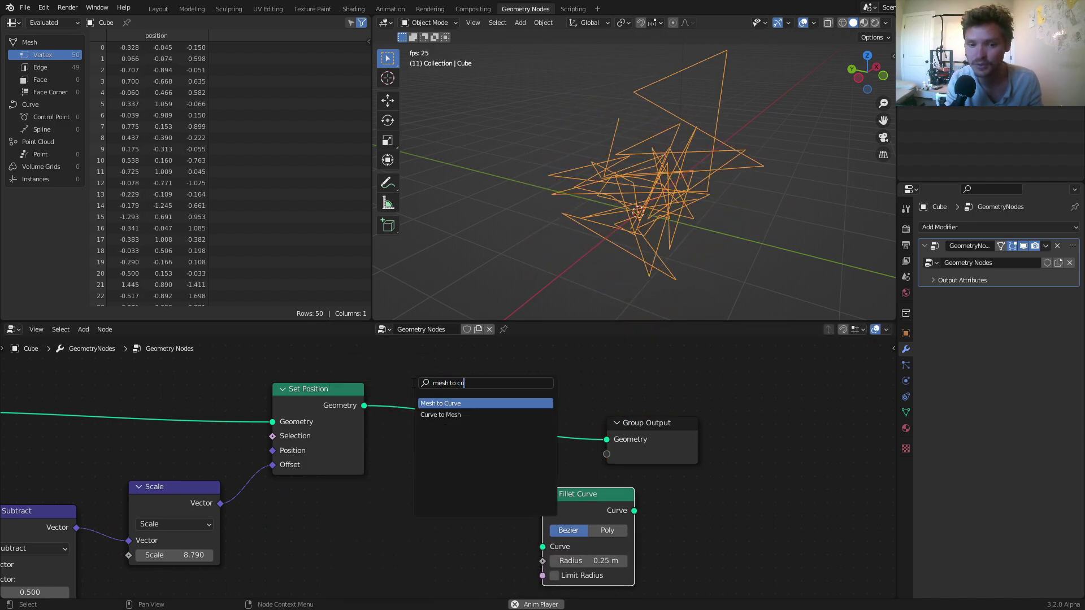
{"action": "key", "text": "Return"}
{"action": "left_click", "coordinate": [416, 383]}
{"action": "left_click_drag", "start_coordinate": [812, 485], "coordinate": [789, 415]}
{"action": "left_click_drag", "start_coordinate": [575, 494], "coordinate": [596, 403]}
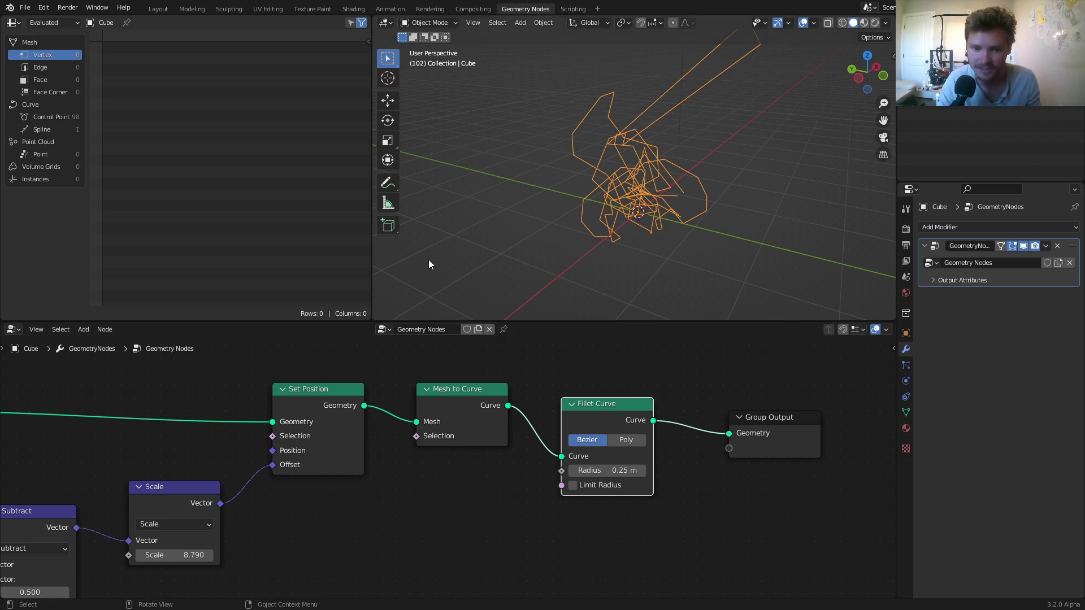
Set the Fillet Curve node to Poly mode and enable Limit Radius.
{"action": "mouse_move", "coordinate": [433, 259]}
{"action": "left_mouse_down"}
{"action": "mouse_move", "coordinate": [442, 239]}
{"action": "mouse_move", "coordinate": [476, 222]}
{"action": "left_mouse_up"}
{"action": "left_click_drag", "start_coordinate": [452, 225], "coordinate": [472, 211]}
{"action": "left_click", "coordinate": [622, 441]}
{"action": "left_click", "coordinate": [573, 500]}
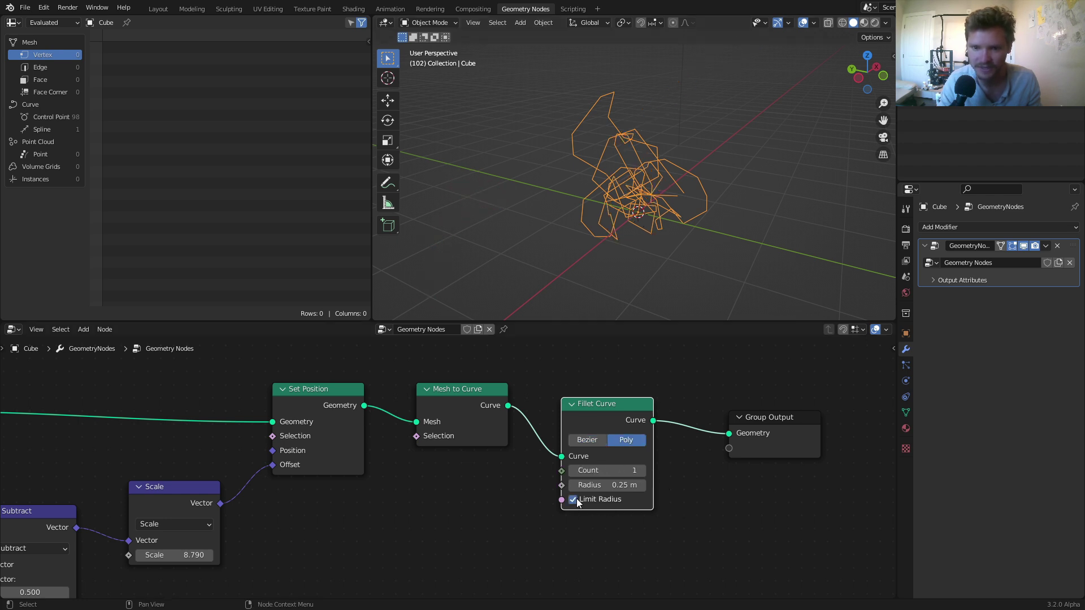
Set the Fillet Curve's count to 10.
{"action": "left_click", "coordinate": [643, 470]}
{"action": "left_click", "coordinate": [643, 470]}
{"action": "left_click", "coordinate": [643, 470]}
{"action": "left_click", "coordinate": [643, 470]}
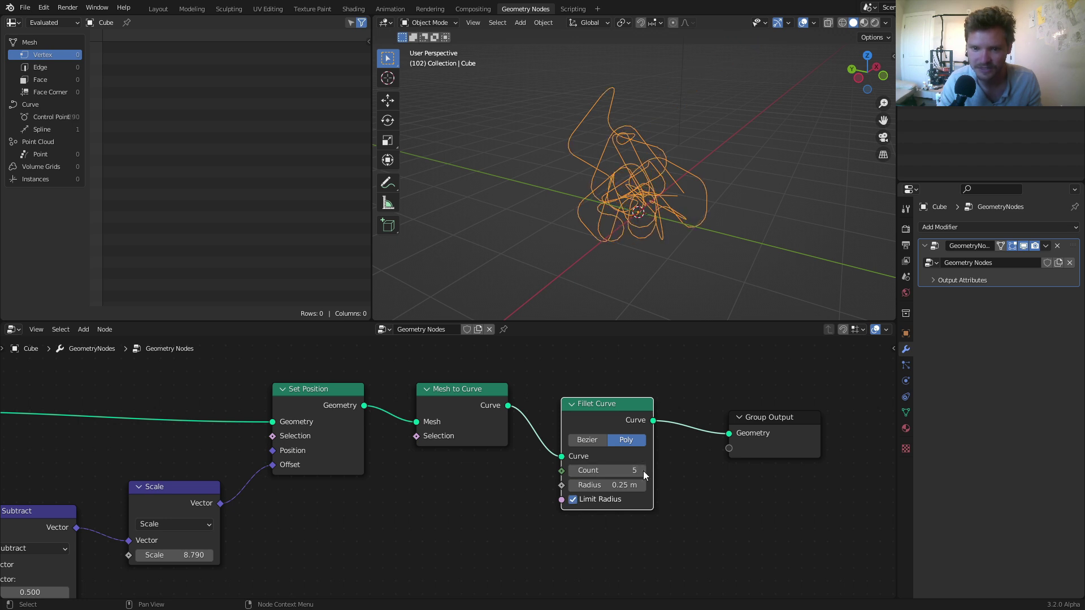
{"action": "left_click", "coordinate": [643, 470]}
{"action": "left_click", "coordinate": [627, 475]}
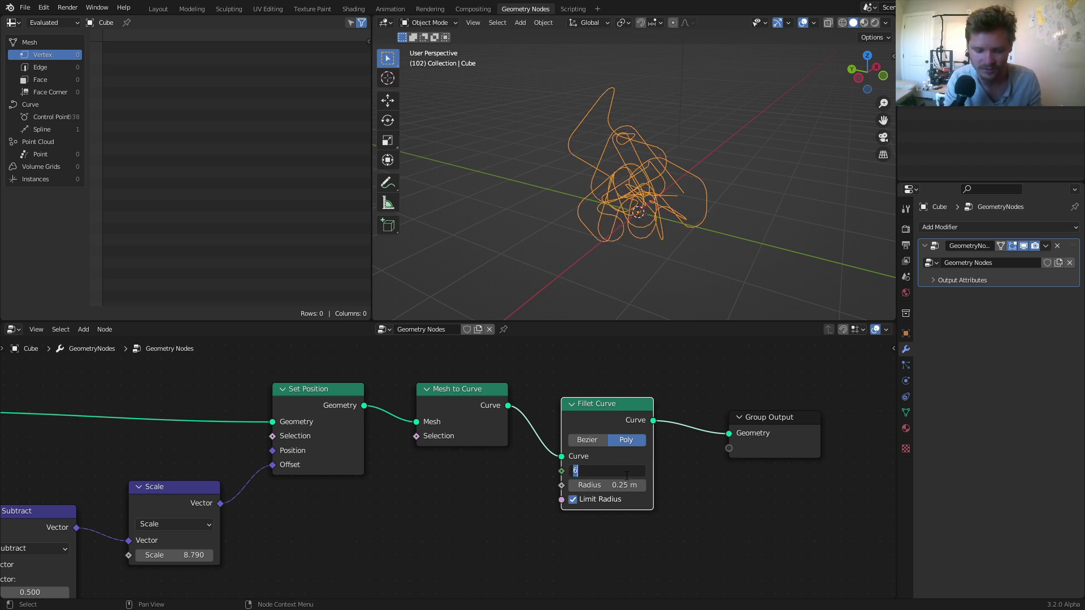
{"action": "type", "text": "10"}
{"action": "key", "text": "Return"}
Try a larger Fillet Curve radius during playback, reset it to the default and view the moving curve from other angles.
{"action": "left_click_drag", "start_coordinate": [622, 485], "coordinate": [647, 485], "text": "shift"}
{"action": "key", "text": "space"}
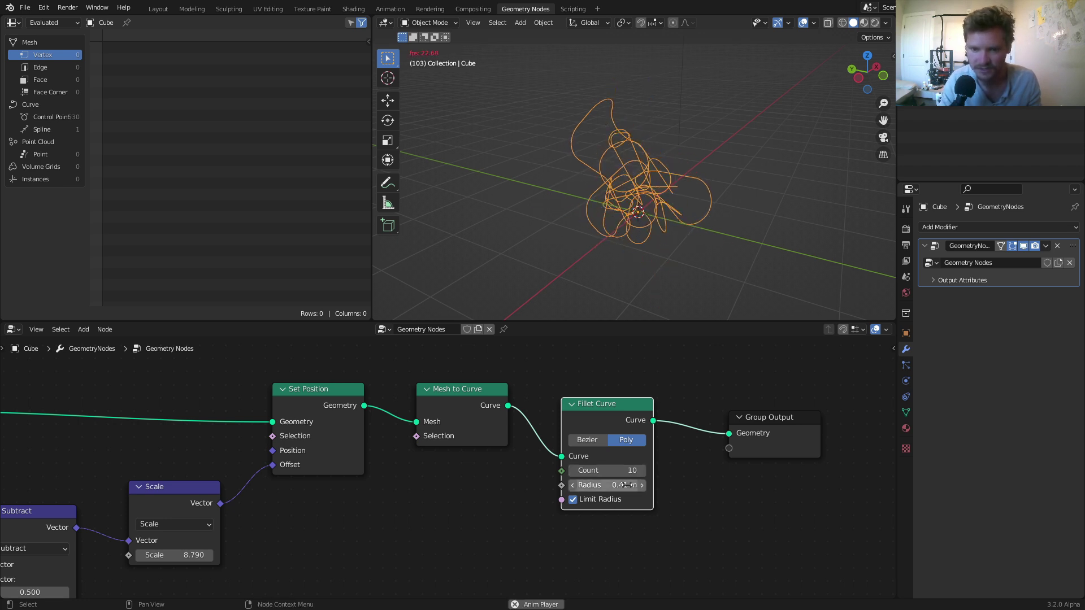
{"action": "key", "text": "BackSpace"}
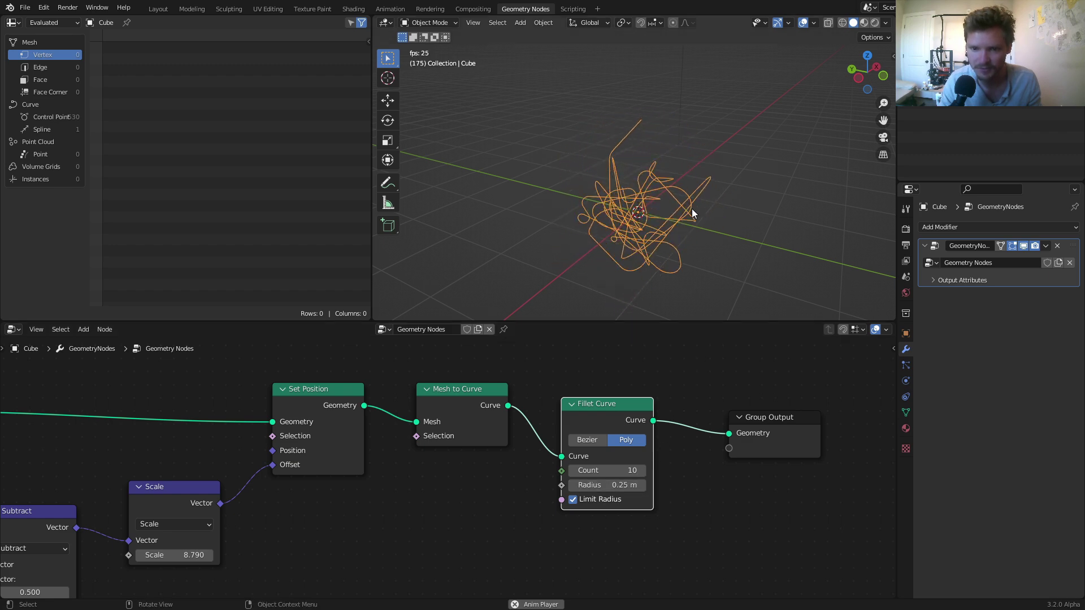
{"action": "middle_click_drag", "start_coordinate": [691, 208], "coordinate": [718, 207]}
{"action": "middle_click_drag", "start_coordinate": [693, 205], "coordinate": [675, 211]}
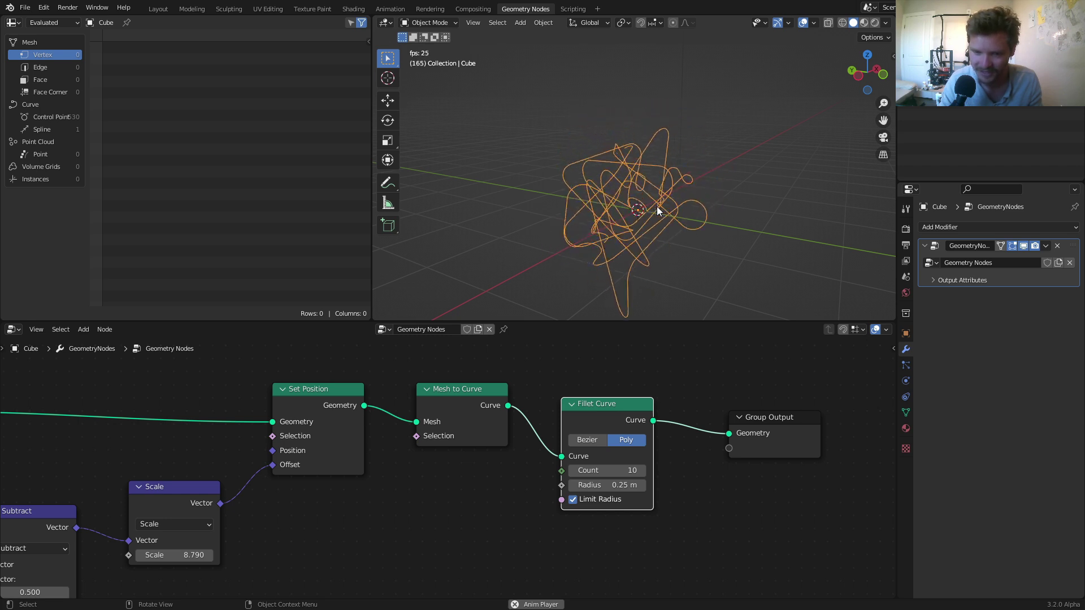
Stop the animation and move the Group Output node farther from Fillet Curve to make room for more nodes.
{"action": "scroll", "coordinate": [458, 454], "scroll_direction": "down", "scroll_amount": 3}
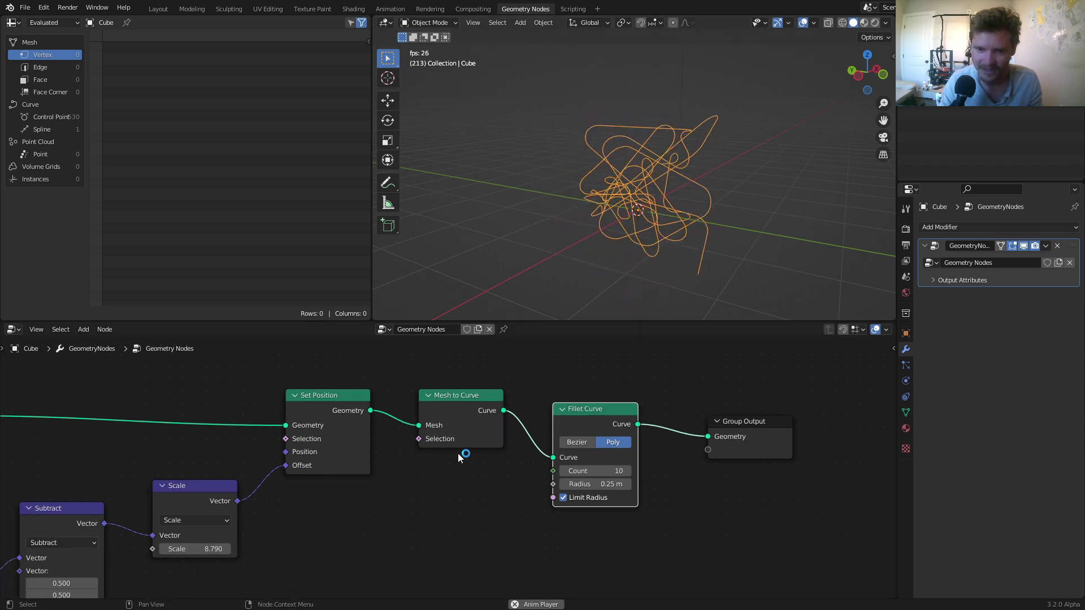
{"action": "middle_click_drag", "start_coordinate": [681, 429], "coordinate": [527, 441]}
{"action": "key", "text": "space"}
{"action": "scroll", "coordinate": [612, 500], "scroll_direction": "up", "scroll_amount": 2}
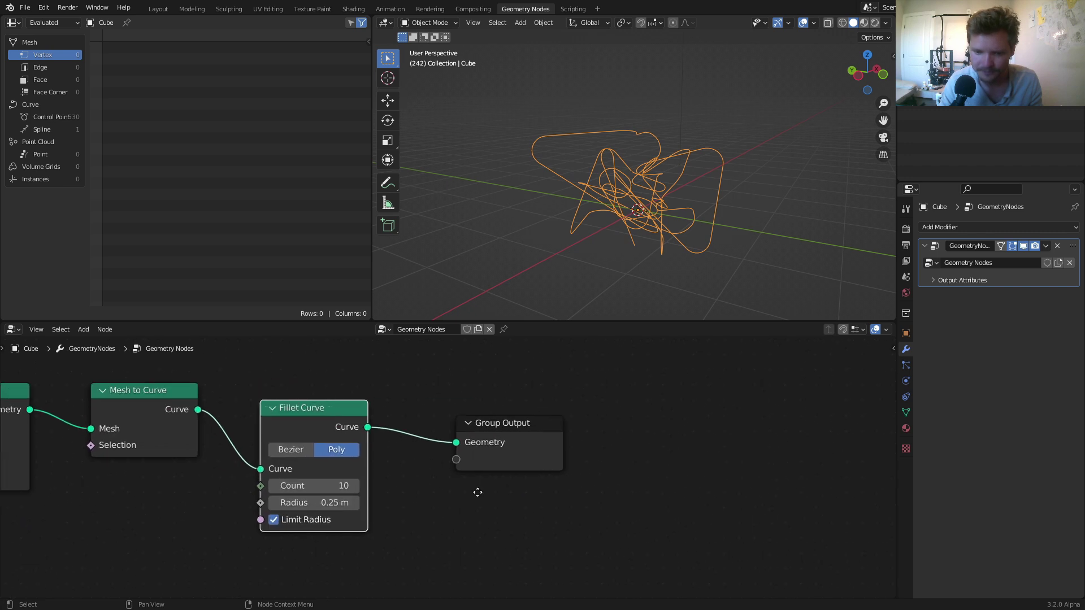
{"action": "left_click_drag", "start_coordinate": [454, 441], "coordinate": [699, 449]}
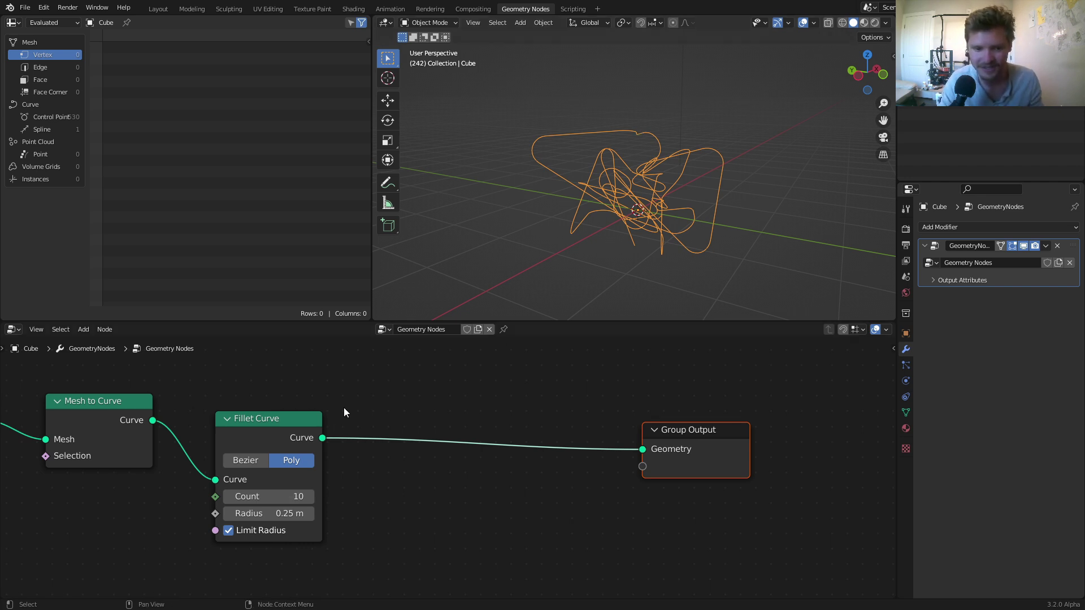
Add a Curve to Mesh node on the link between Fillet Curve and Group Output.
{"action": "scroll", "coordinate": [344, 412], "scroll_direction": "down", "scroll_amount": 2}
{"action": "scroll", "coordinate": [403, 486], "scroll_direction": "up", "scroll_amount": 2}
{"action": "key", "text": "shift+a"}
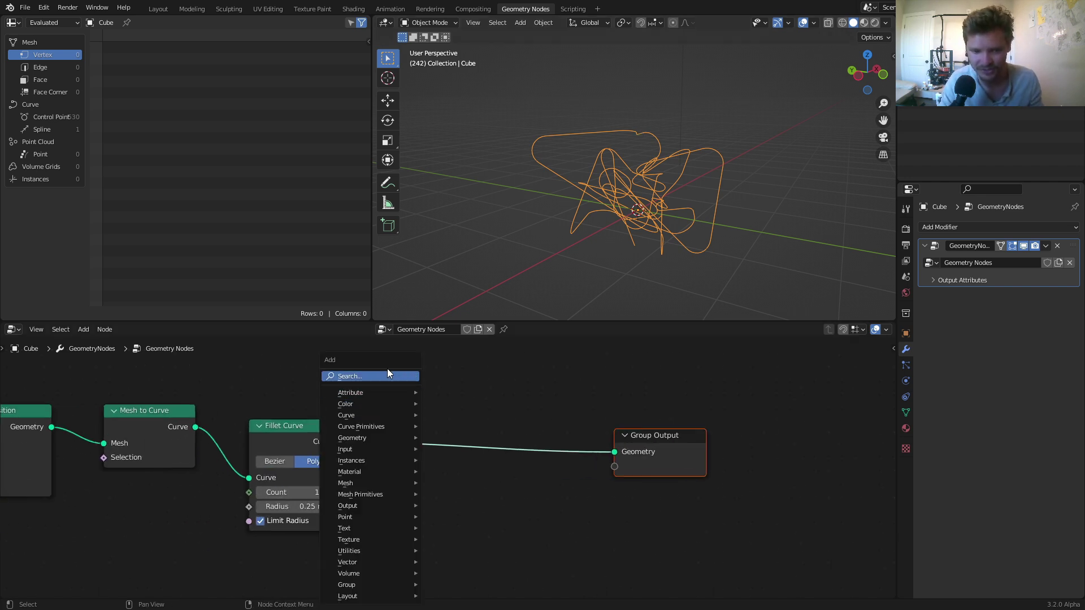
{"action": "left_click", "coordinate": [387, 368]}
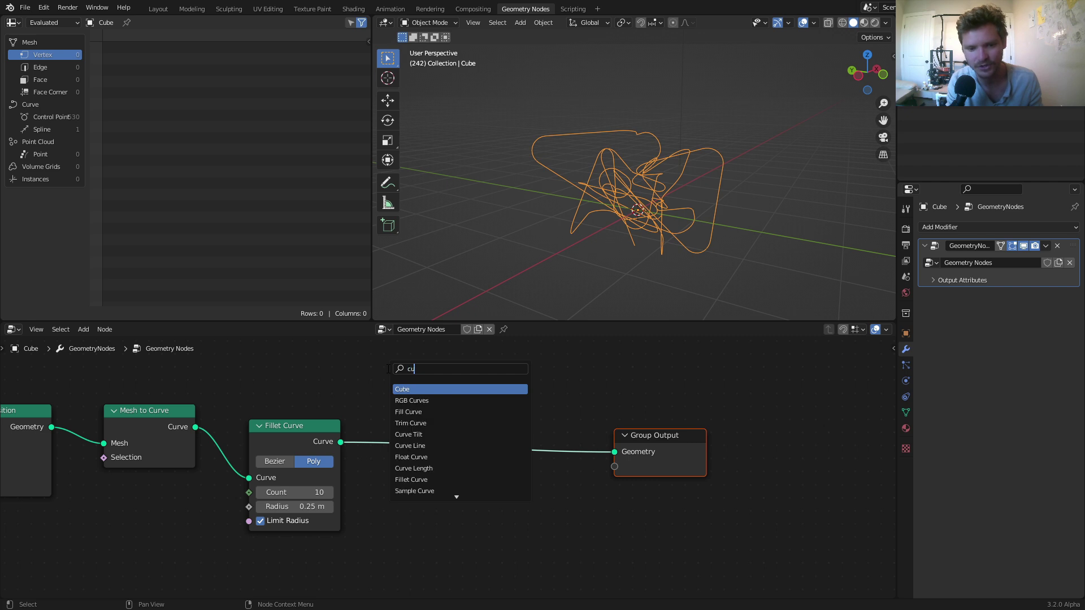
{"action": "type", "text": "curve to m"}
{"action": "key", "text": "Return"}
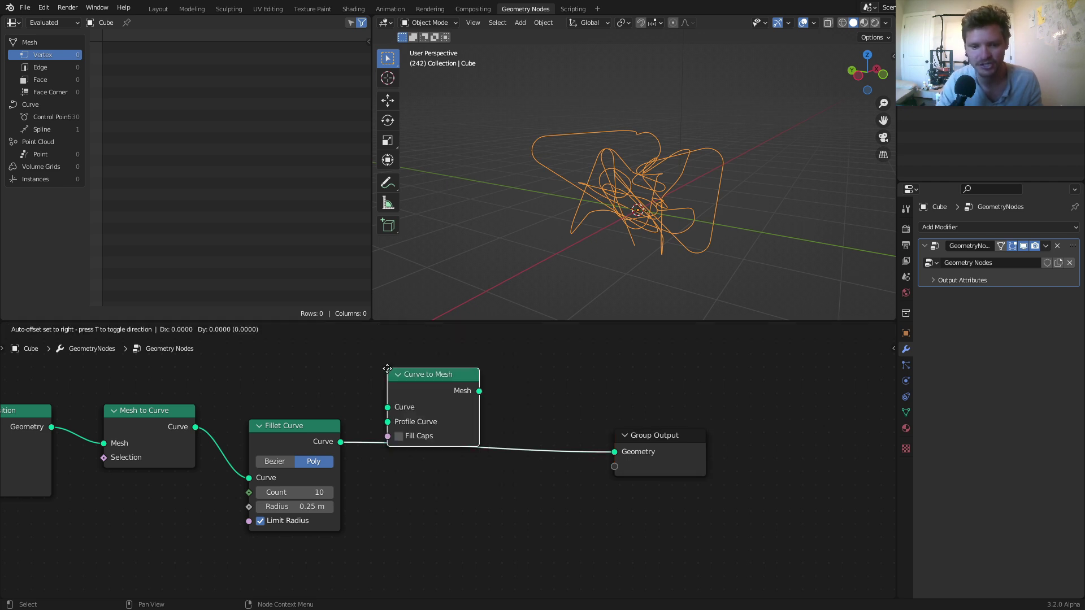
{"action": "left_click", "coordinate": [502, 422]}
Add a Curve Circle node below Fillet Curve and connect its curve to Curve to Mesh's Profile Curve input.
{"action": "key", "text": "shift+a"}
{"action": "left_click", "coordinate": [394, 370]}
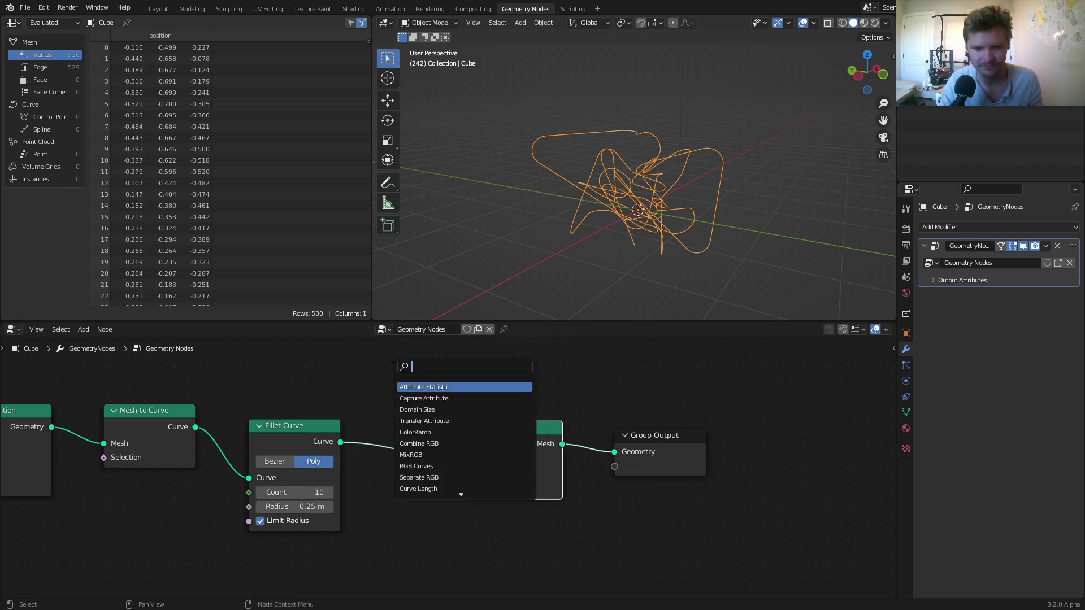
{"action": "key", "text": "Down"}
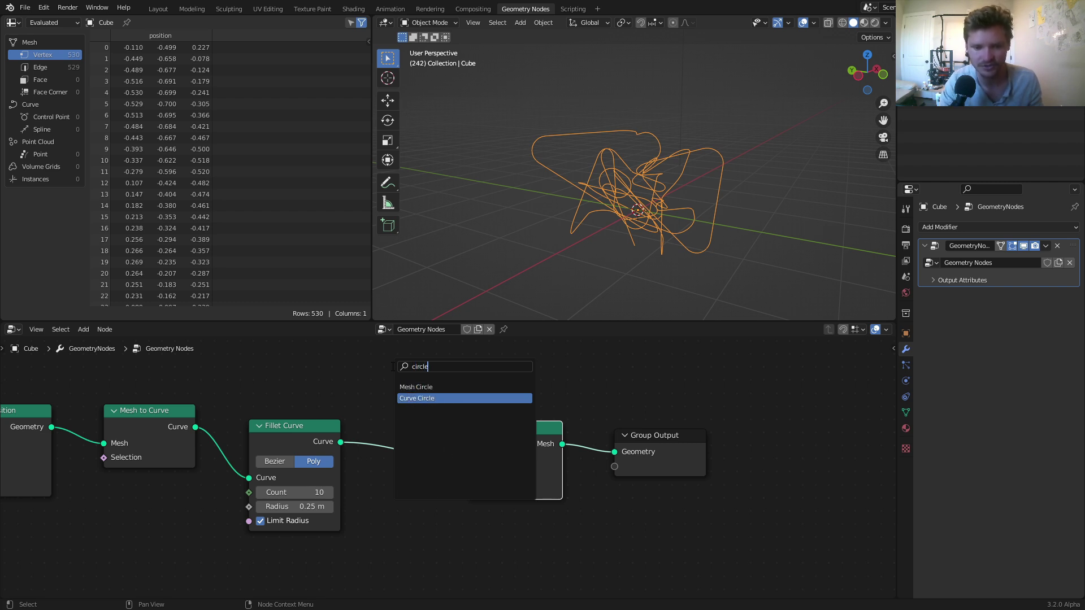
{"action": "key", "text": "Return"}
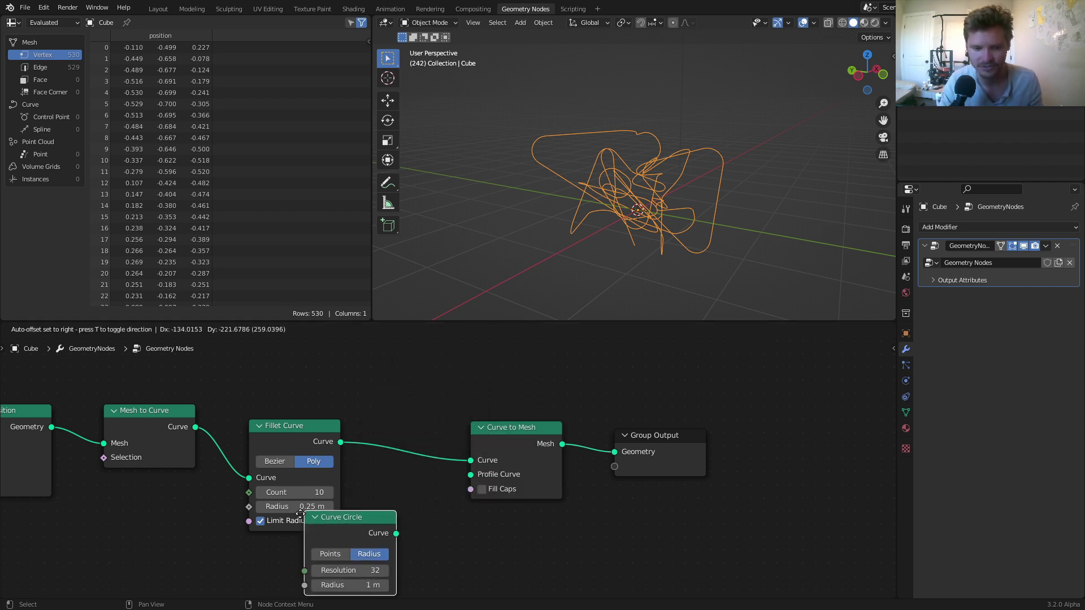
{"action": "left_click", "coordinate": [257, 544]}
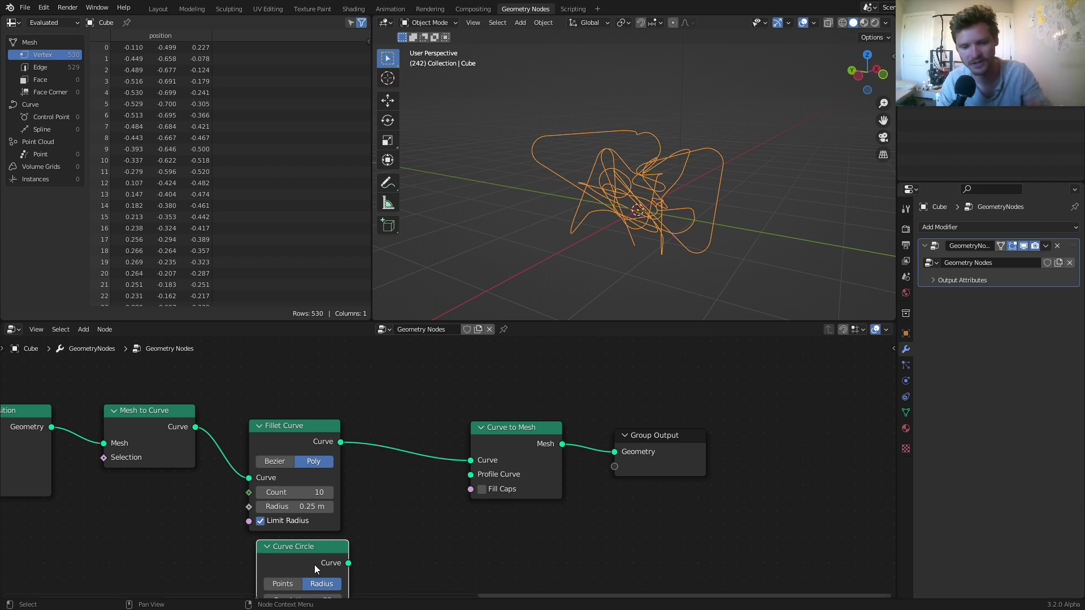
{"action": "right_click_drag", "start_coordinate": [332, 569], "coordinate": [497, 474], "text": "alt"}
{"action": "middle_click_drag", "start_coordinate": [346, 590], "coordinate": [400, 488]}
Preview the animated mesh and thin the tube by setting the Curve Circle's radius to 0.1 m, then 0.05 m.
{"action": "key", "text": "space"}
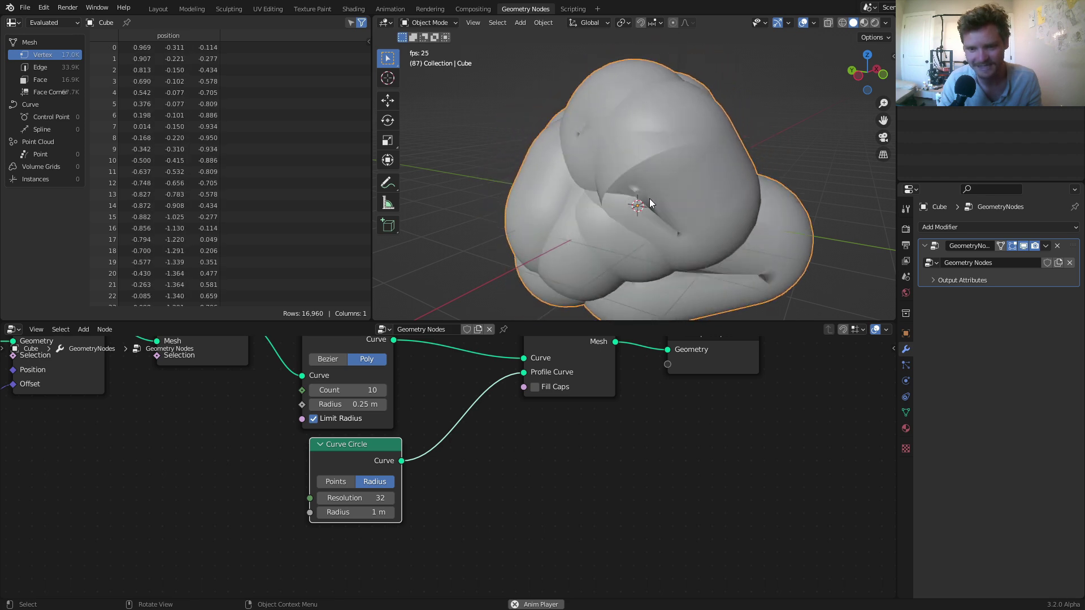
{"action": "key", "text": "space"}
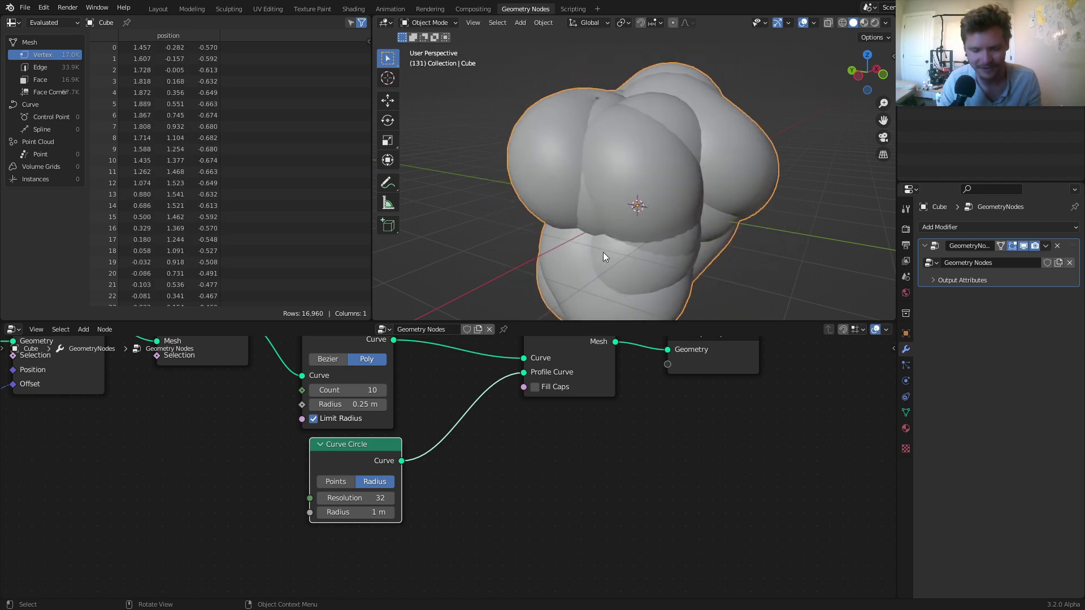
{"action": "left_click", "coordinate": [363, 511]}
{"action": "type", "text": "0.1"}
{"action": "key", "text": "Return"}
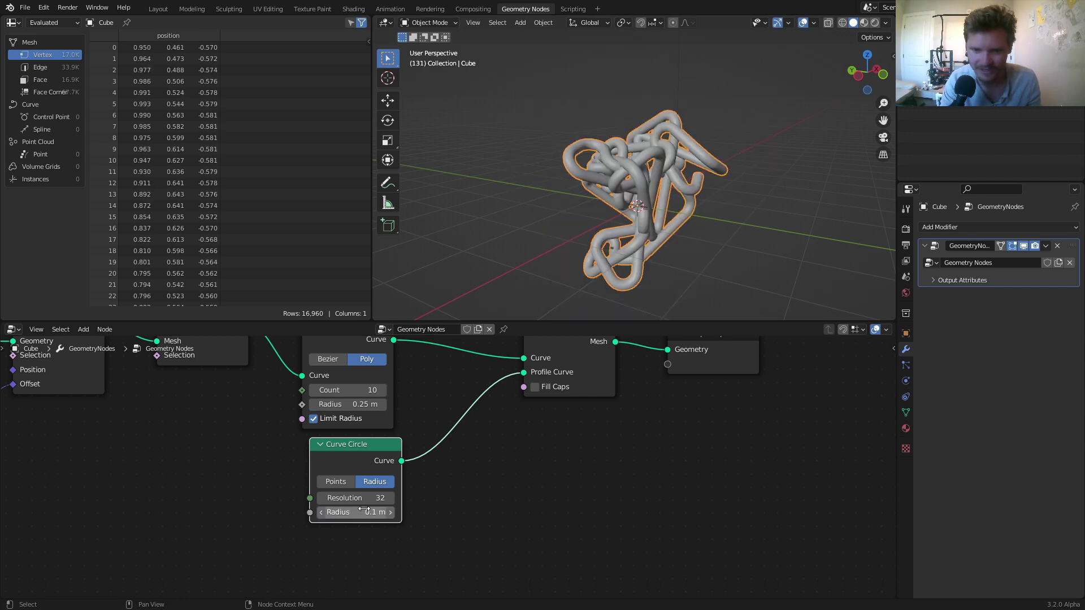
{"action": "key", "text": "space"}
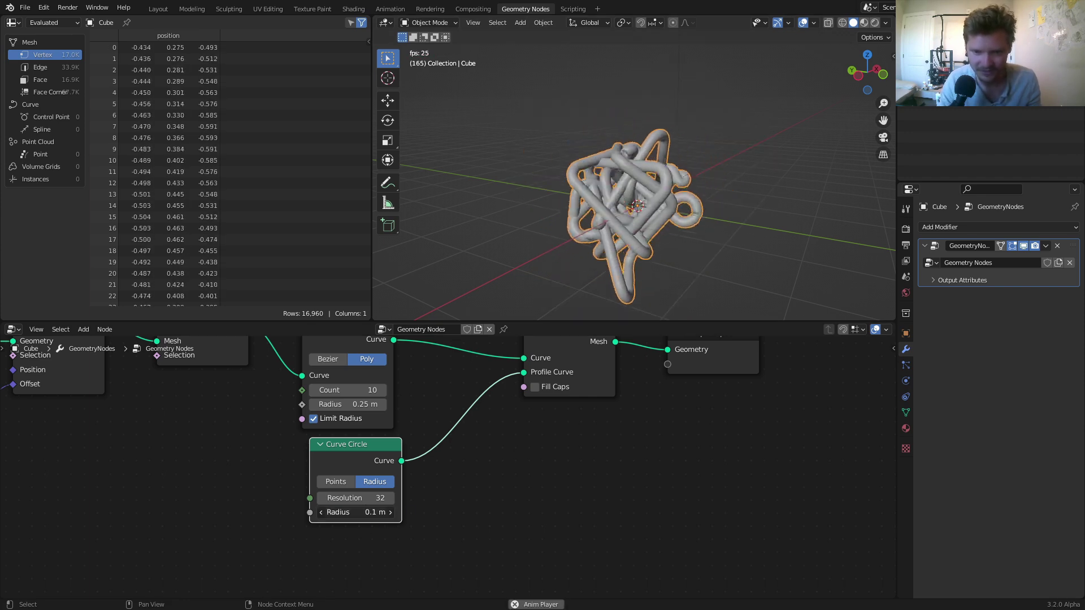
{"action": "left_click", "coordinate": [364, 512]}
{"action": "type", "text": "0.05"}
{"action": "key", "text": "Return"}
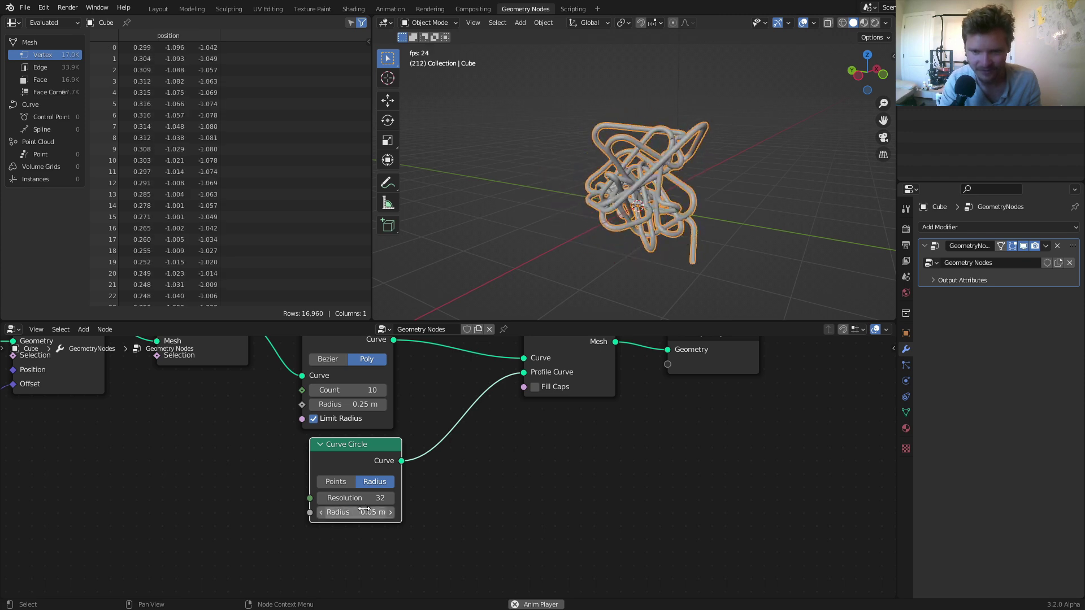
Deselect the tube, examine its playing animation from another angle and stop playback.
{"action": "left_click", "coordinate": [781, 216]}
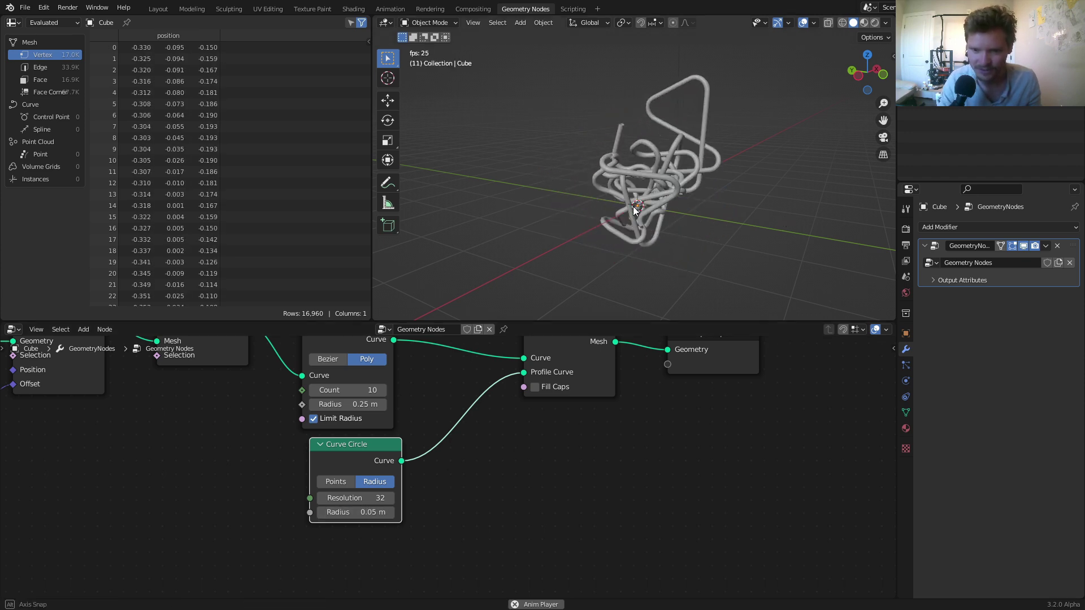
{"action": "middle_click_drag", "start_coordinate": [781, 216], "coordinate": [679, 215]}
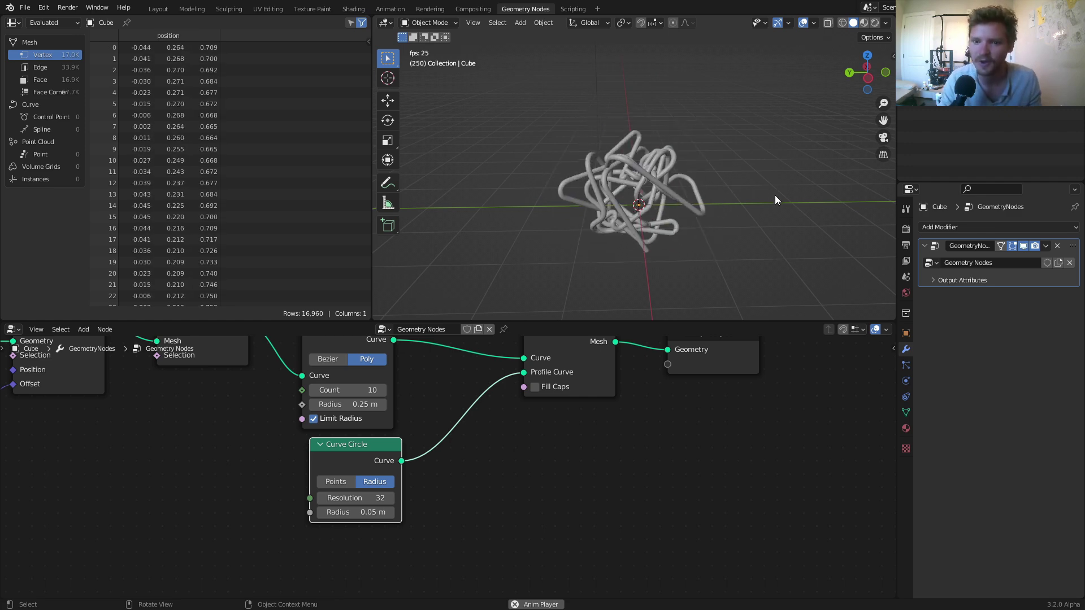
{"action": "key", "text": "space"}
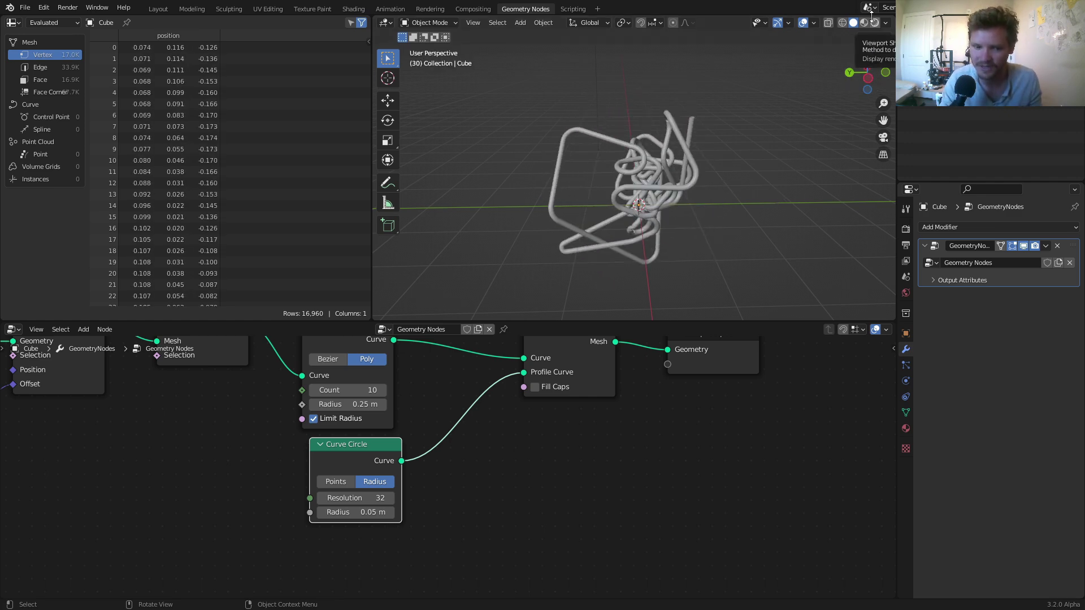
Display the viewport in Rendered shading and set the scene's render engine to Cycles.
{"action": "left_click", "coordinate": [875, 23]}
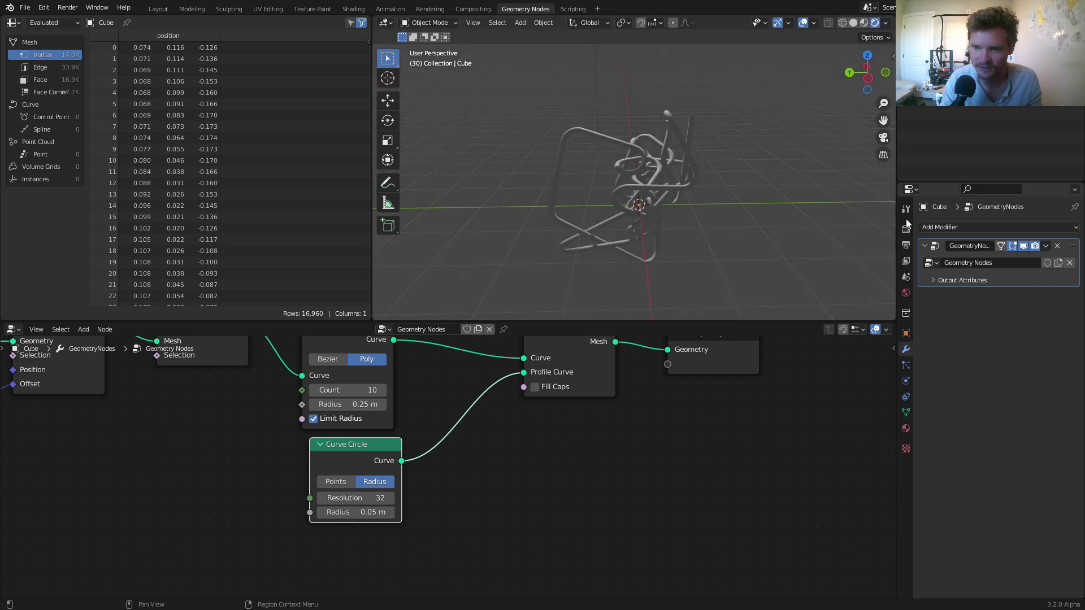
{"action": "left_click", "coordinate": [905, 245]}
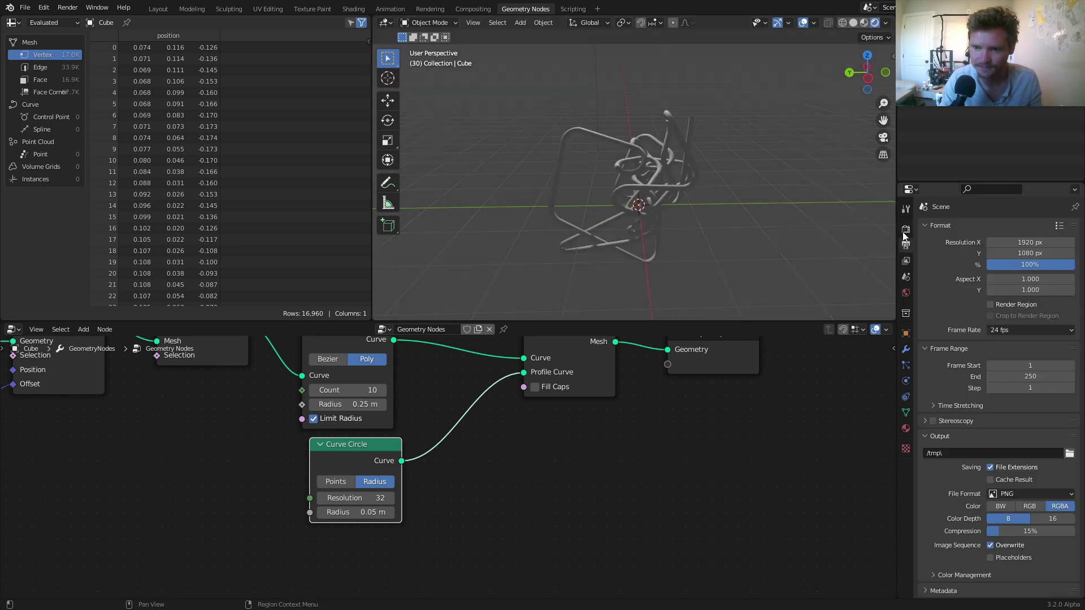
{"action": "left_click", "coordinate": [905, 230]}
{"action": "left_click", "coordinate": [1017, 226]}
{"action": "left_click", "coordinate": [1012, 266]}
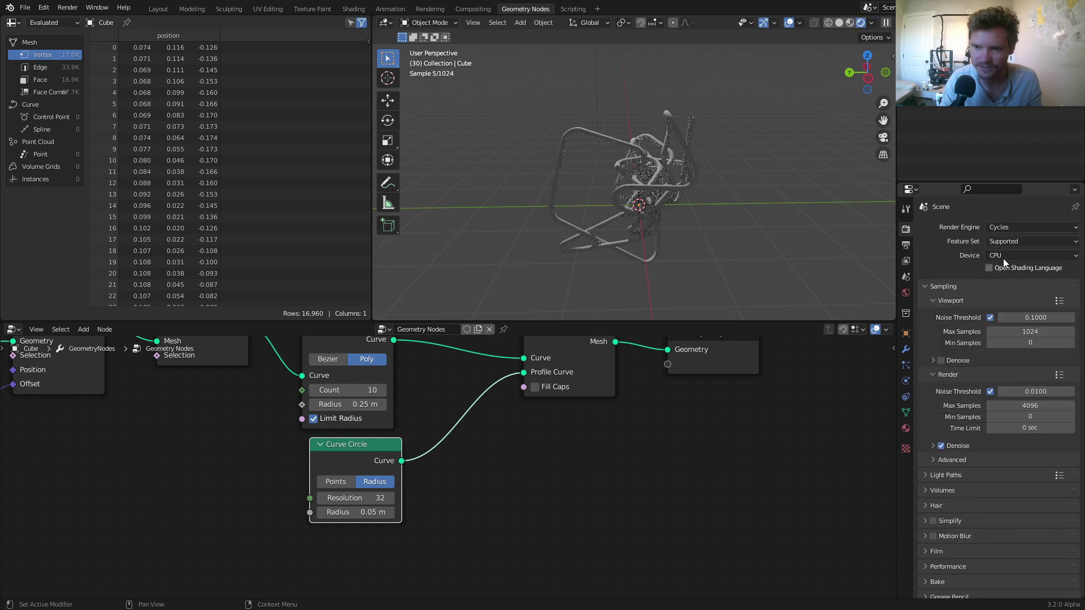
Delete the scene's light and choose another render device for Cycles.
{"action": "left_click", "coordinate": [950, 80]}
{"action": "key", "text": "Delete"}
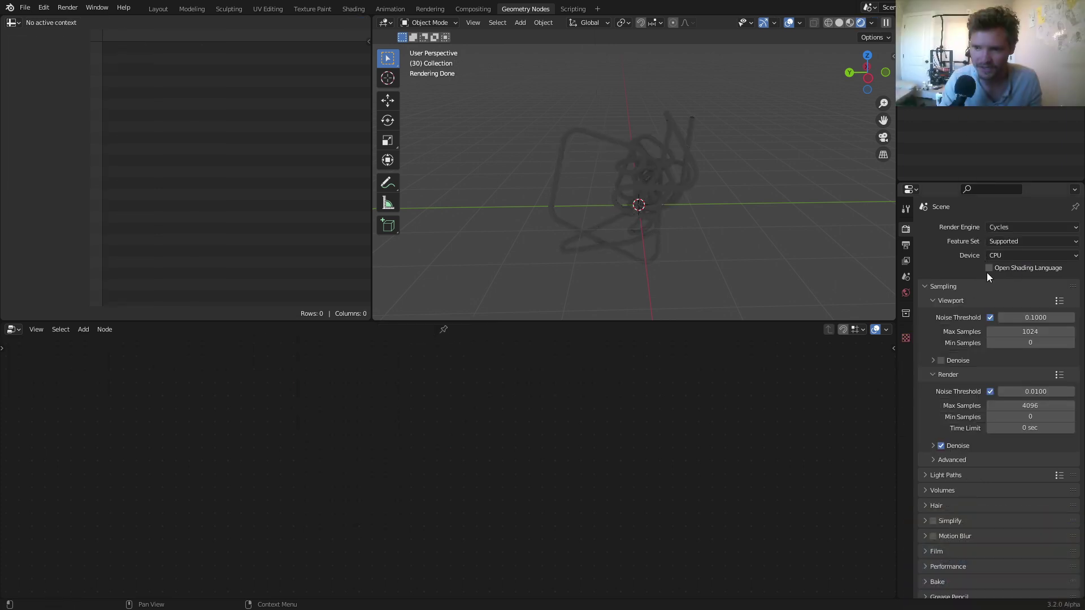
{"action": "left_click", "coordinate": [1001, 258]}
{"action": "left_click", "coordinate": [1008, 286]}
Give the world background color an Environment Texture and load leadenhall_market_2k.hdr from the HDRIs folder.
{"action": "left_click", "coordinate": [906, 292]}
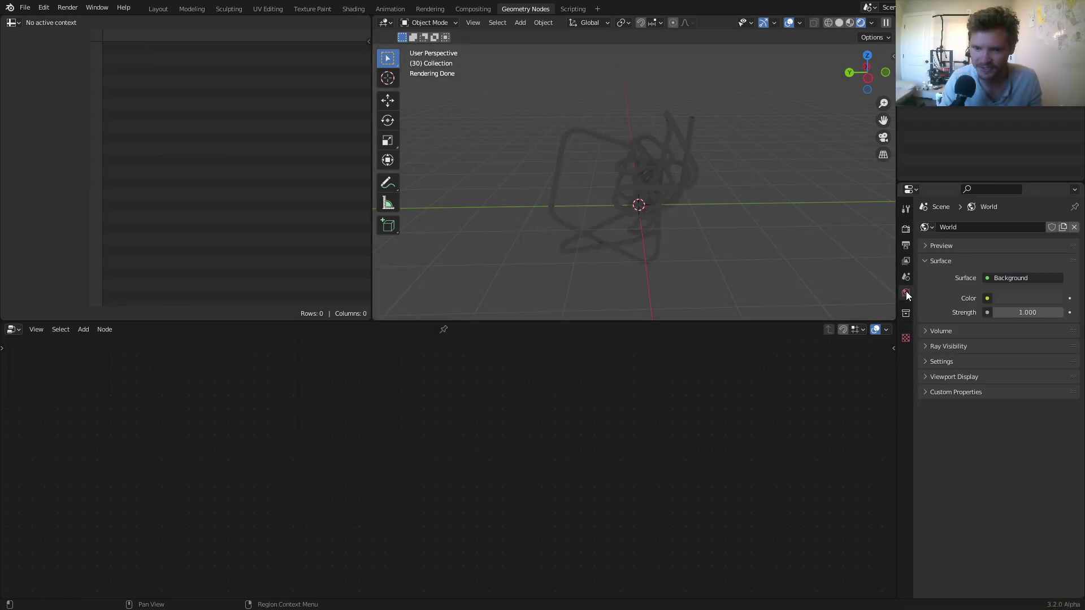
{"action": "left_click", "coordinate": [987, 298]}
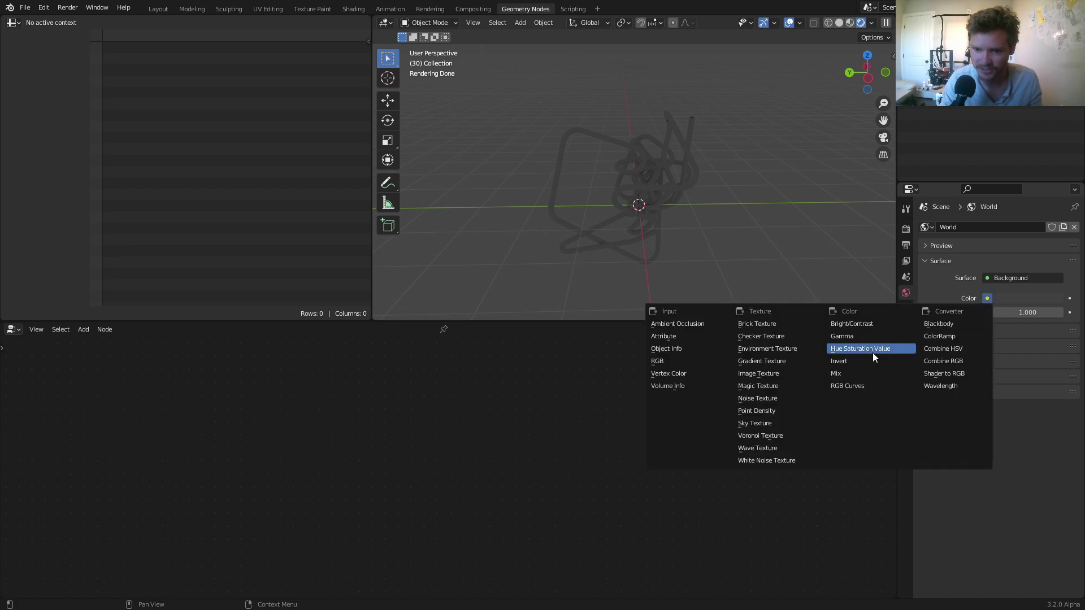
{"action": "left_click", "coordinate": [778, 350]}
{"action": "left_click", "coordinate": [1045, 313]}
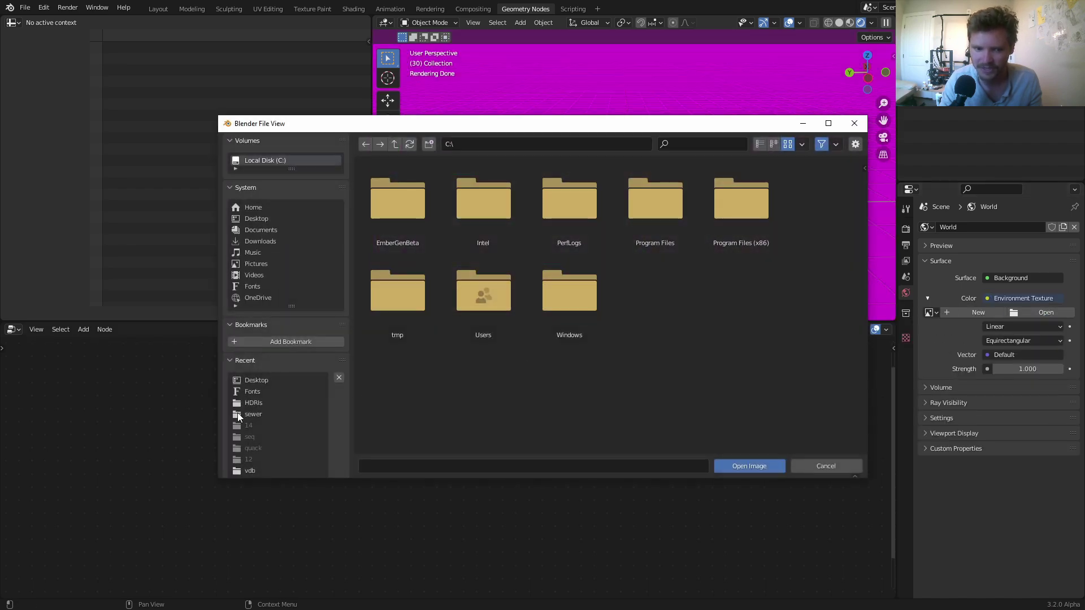
{"action": "left_click", "coordinate": [253, 402]}
{"action": "double_click", "coordinate": [510, 297]}
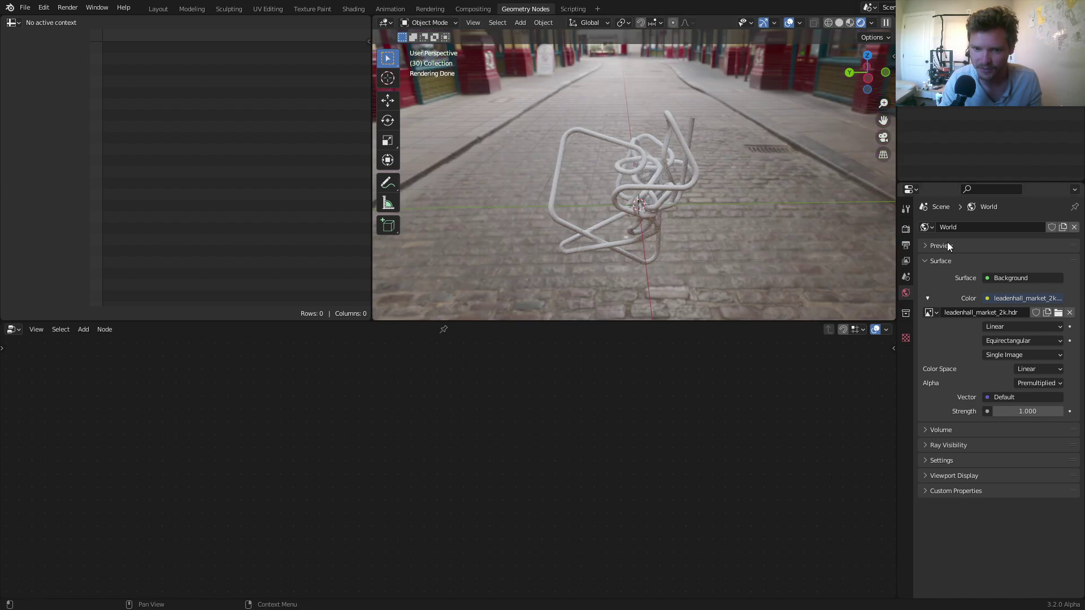
Select the tube, insert a Set Material node between Curve to Mesh and Group Output, and assign the existing Material.
{"action": "left_click", "coordinate": [670, 190]}
{"action": "middle_click_drag", "start_coordinate": [587, 357], "coordinate": [517, 447]}
{"action": "key", "text": "shift+a"}
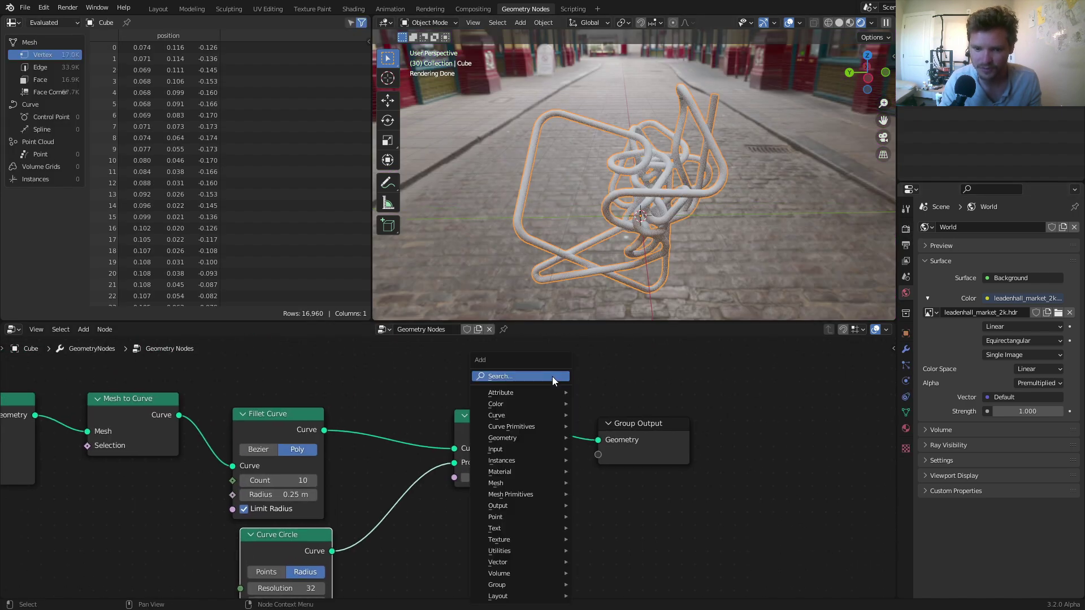
{"action": "left_click", "coordinate": [551, 376]}
{"action": "type", "text": "set"}
{"action": "left_click", "coordinate": [581, 418]}
{"action": "left_click", "coordinate": [631, 441]}
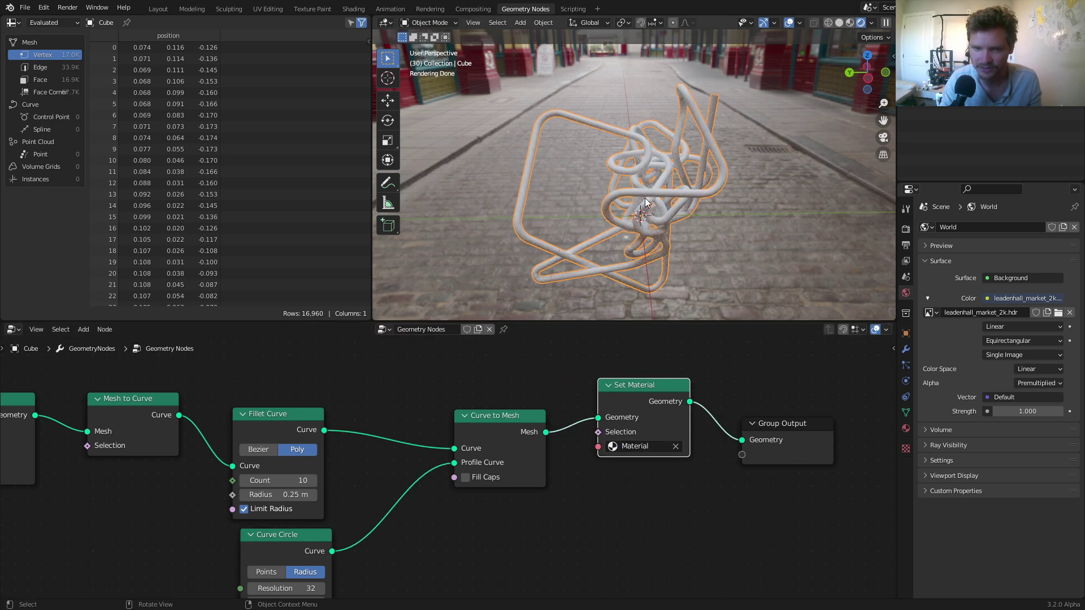
Switch to the Shading workspace with Rendered viewport shading and set the Principled BSDF's Metallic to 1.000.
{"action": "left_click", "coordinate": [356, 9]}
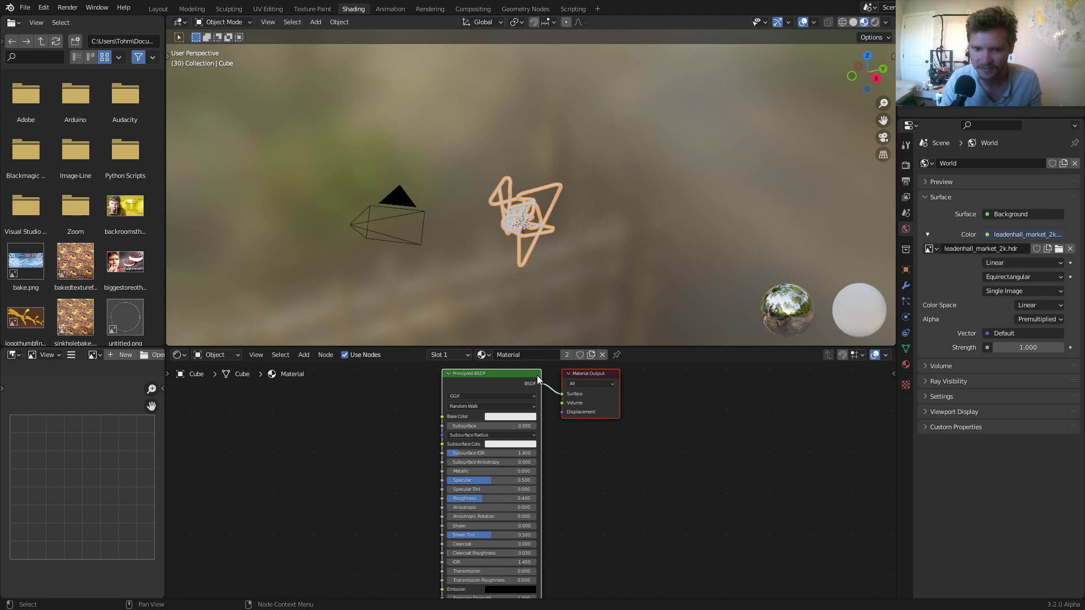
{"action": "scroll", "coordinate": [667, 184], "scroll_direction": "up", "scroll_amount": 4}
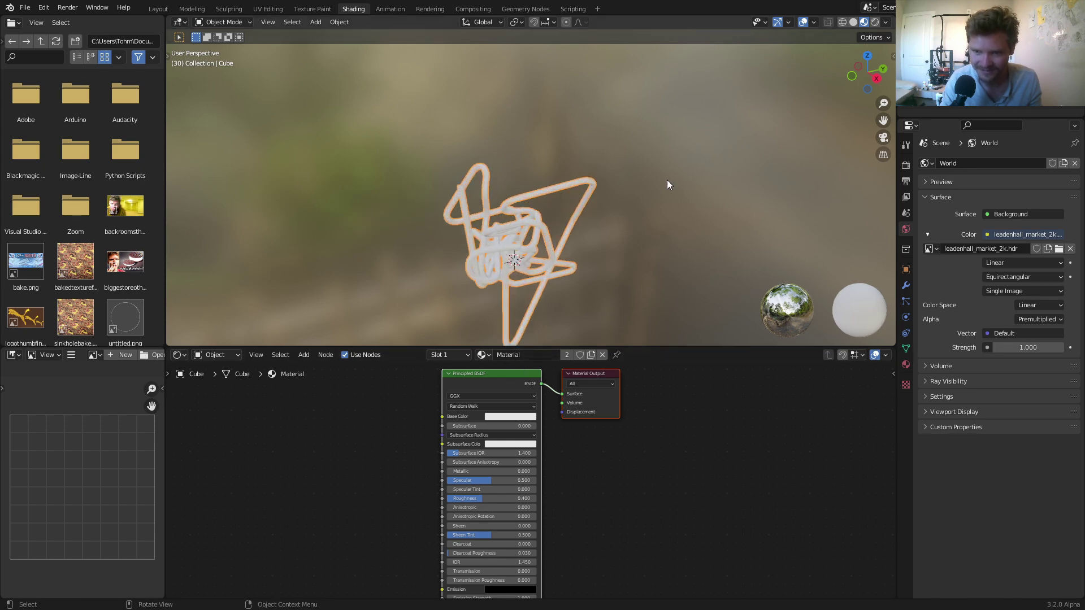
{"action": "left_click", "coordinate": [876, 22]}
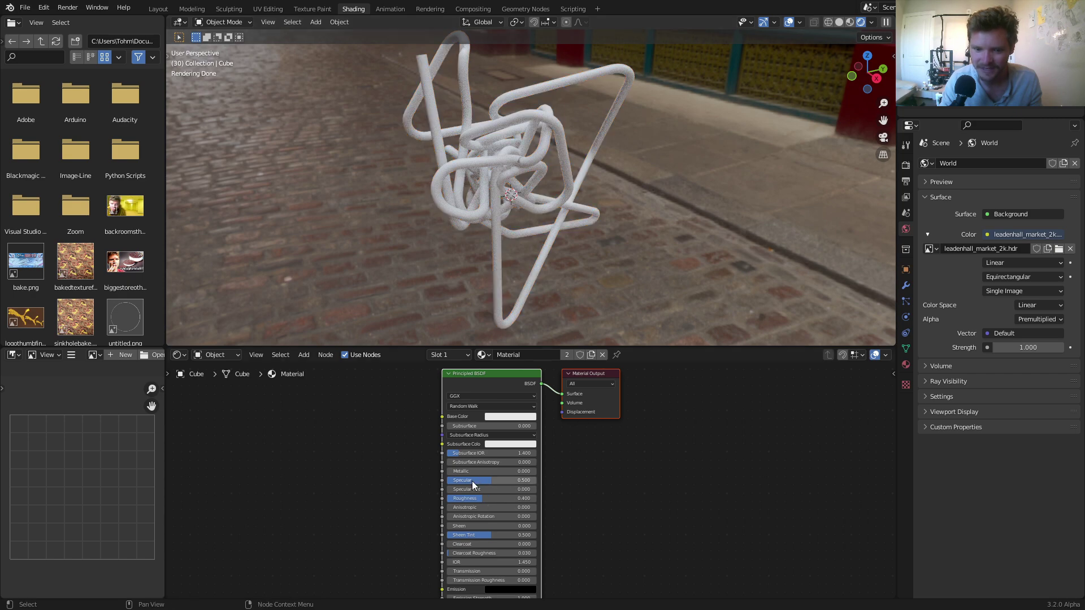
{"action": "left_click_drag", "start_coordinate": [465, 473], "coordinate": [512, 473]}
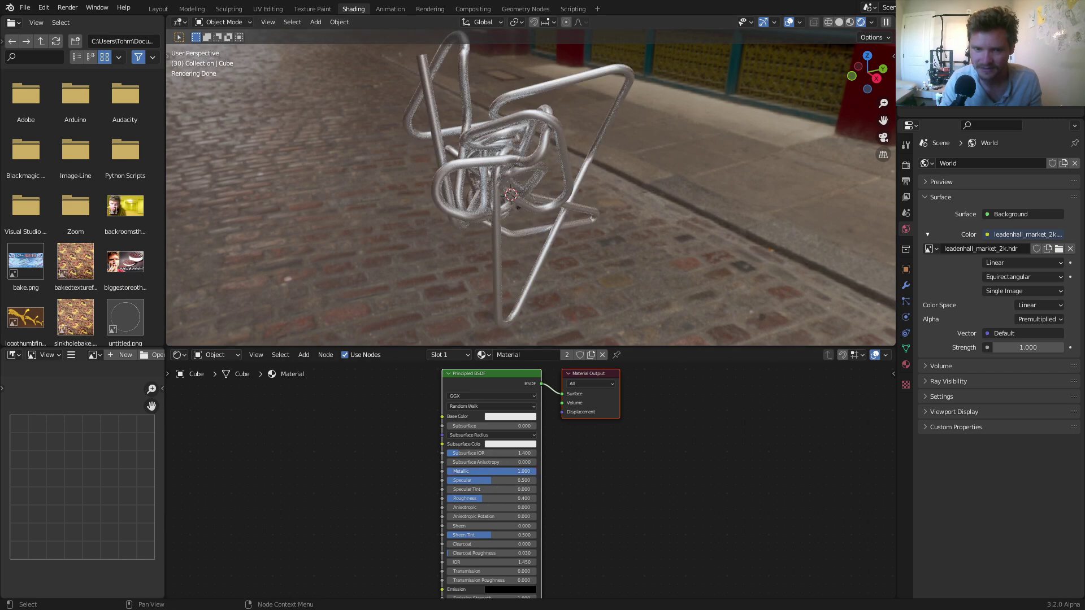
Set the Principled BSDF's Roughness to about 0.136 and preview the animated metal tube from different angles.
{"action": "middle_click_drag", "start_coordinate": [563, 244], "coordinate": [487, 199]}
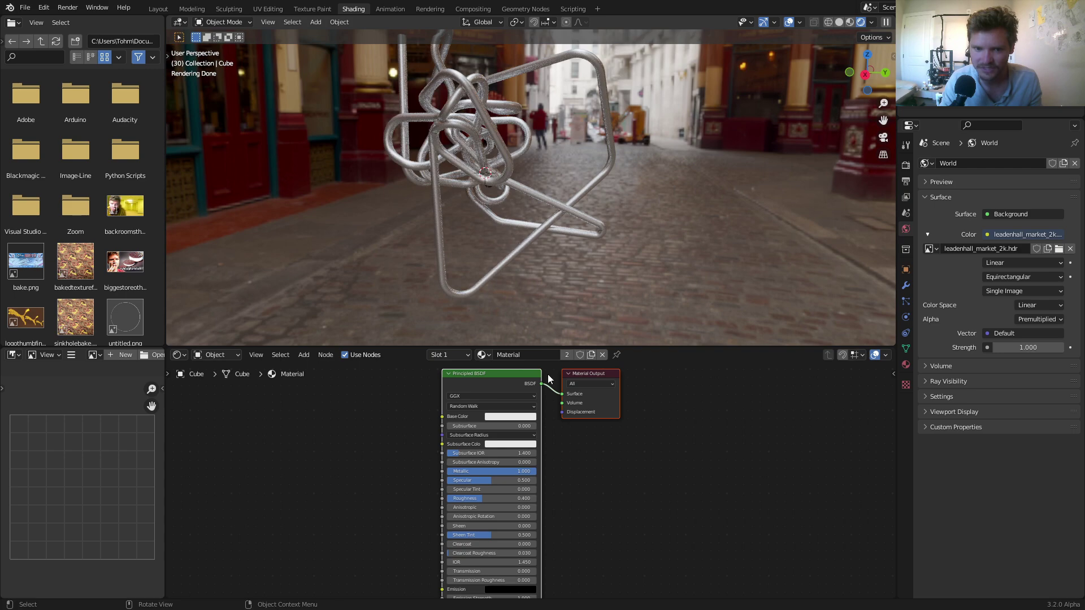
{"action": "scroll", "coordinate": [495, 490], "scroll_direction": "up", "scroll_amount": 2}
{"action": "left_click_drag", "start_coordinate": [452, 505], "coordinate": [419, 505]}
{"action": "key", "text": "space"}
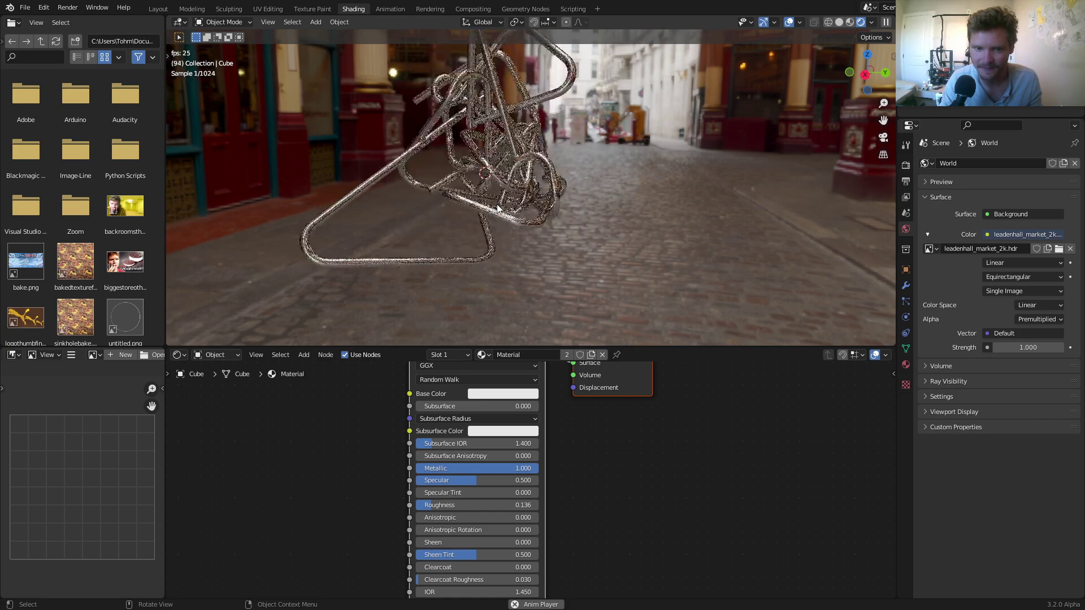
{"action": "key", "text": "space"}
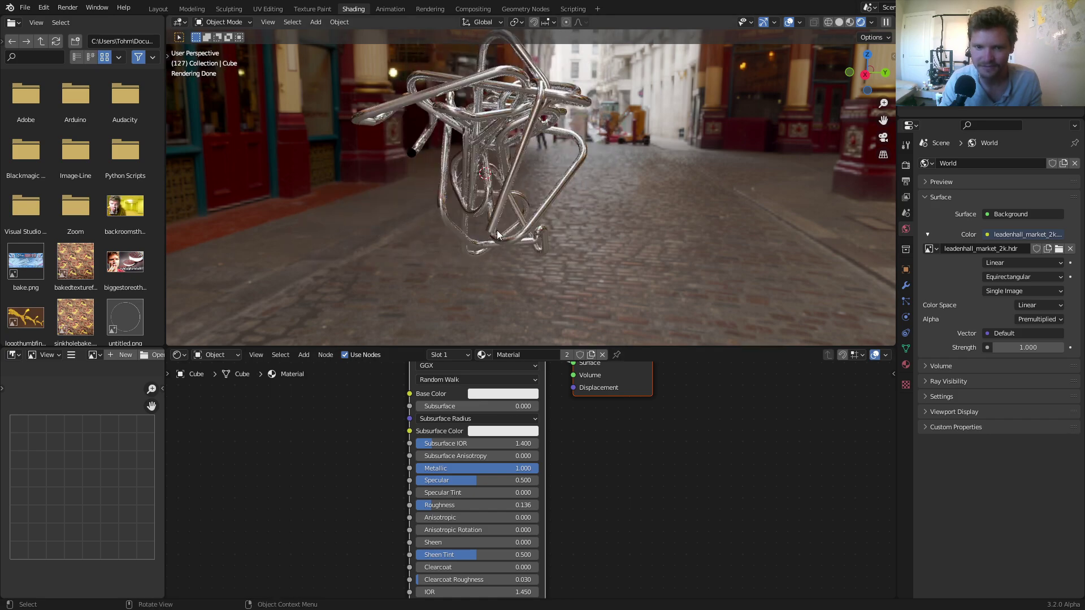
{"action": "middle_click_drag", "start_coordinate": [496, 229], "coordinate": [592, 197]}
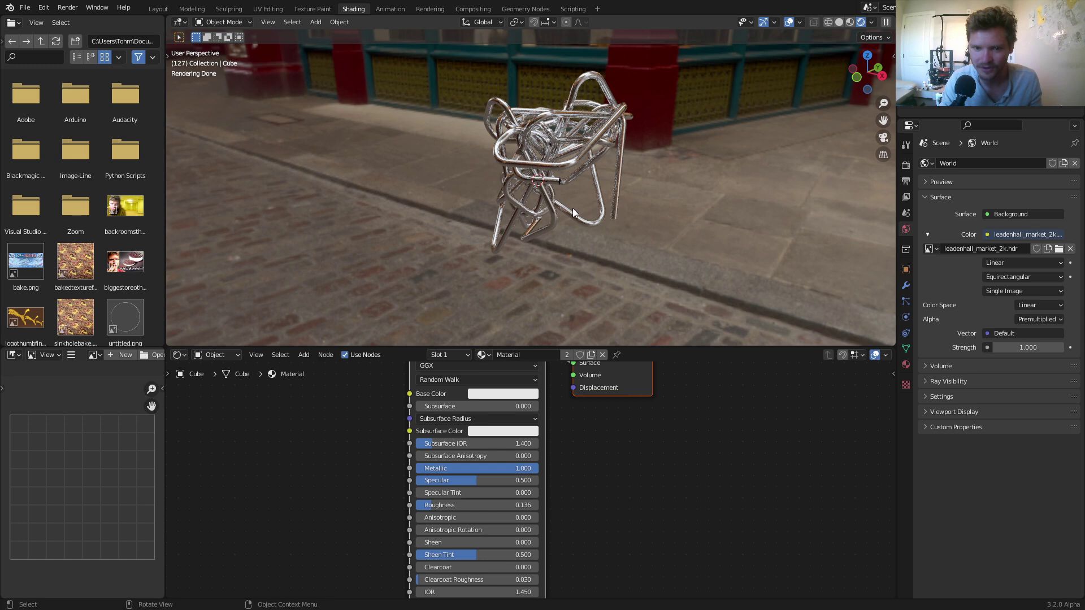
Add a Fresnel node beside the Principled BSDF and connect its Fac output to the Roughness input.
{"action": "middle_click_drag", "start_coordinate": [326, 488], "coordinate": [481, 457]}
{"action": "left_click", "coordinate": [430, 425]}
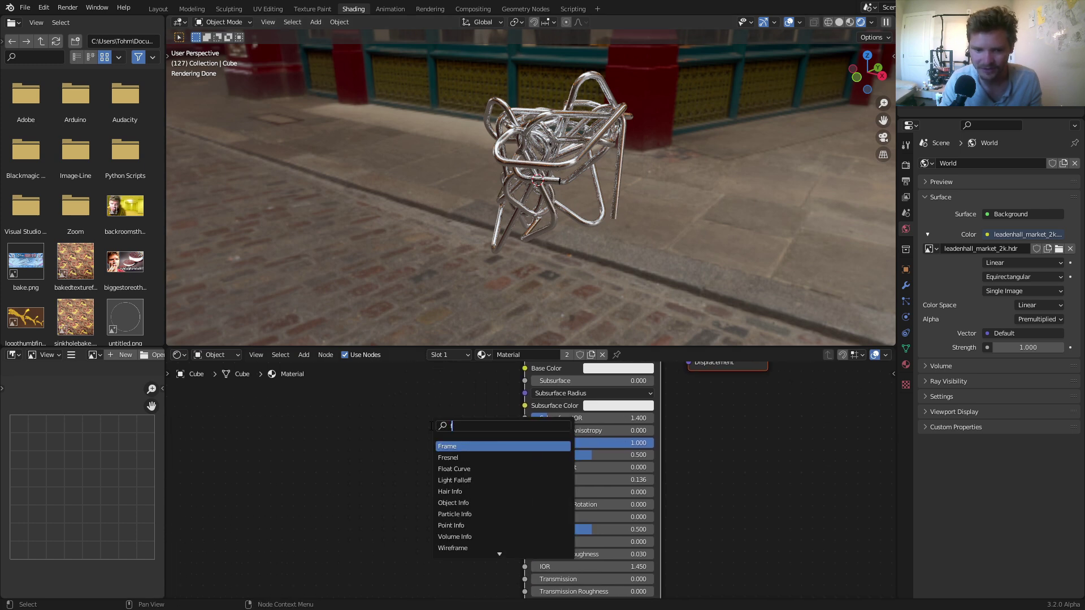
{"action": "type", "text": "fres"}
{"action": "key", "text": "Return"}
{"action": "left_click", "coordinate": [387, 557]}
{"action": "left_click_drag", "start_coordinate": [416, 573], "coordinate": [524, 480]}
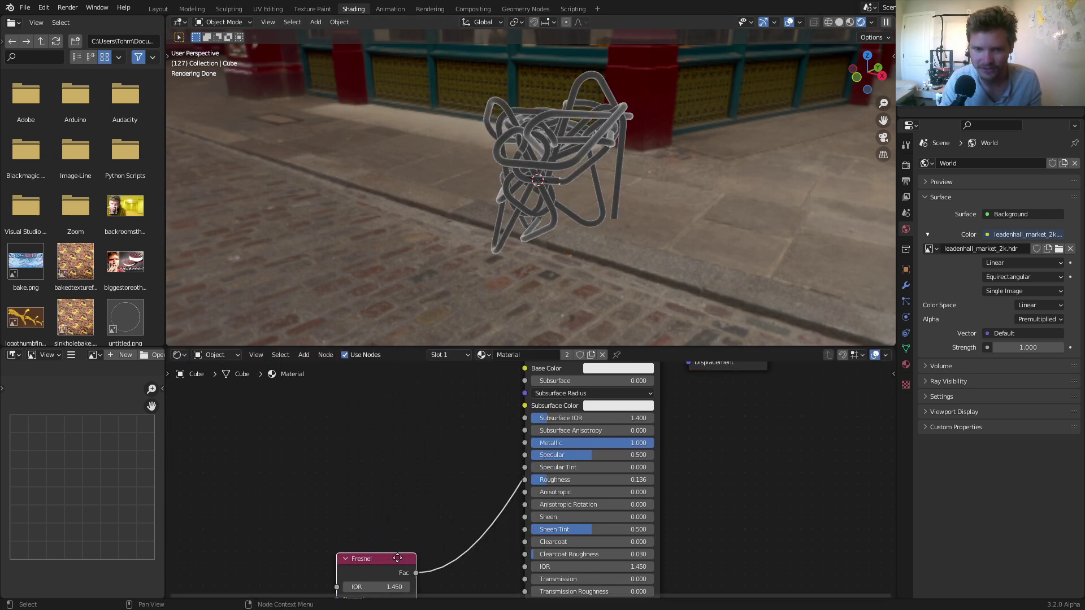
Connect the Fresnel node's Fac output to the Principled BSDF's Emission Strength and remove its link to Roughness.
{"action": "middle_click_drag", "start_coordinate": [397, 557], "coordinate": [416, 423]}
{"action": "key", "text": "space"}
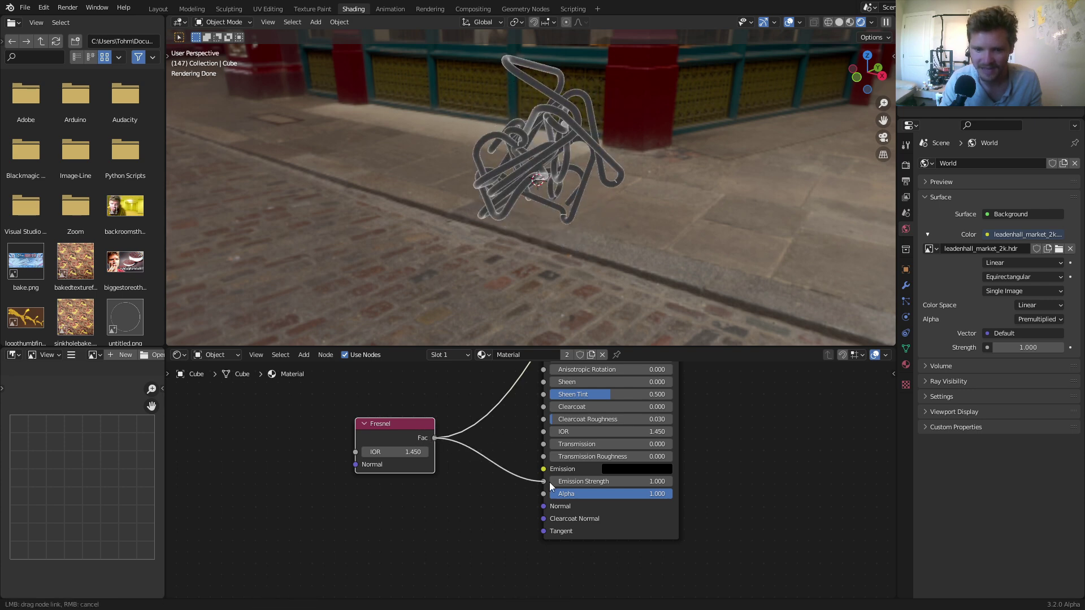
{"action": "middle_click_drag", "start_coordinate": [627, 423], "coordinate": [531, 557]}
{"action": "scroll", "coordinate": [526, 543], "scroll_direction": "down", "scroll_amount": 2}
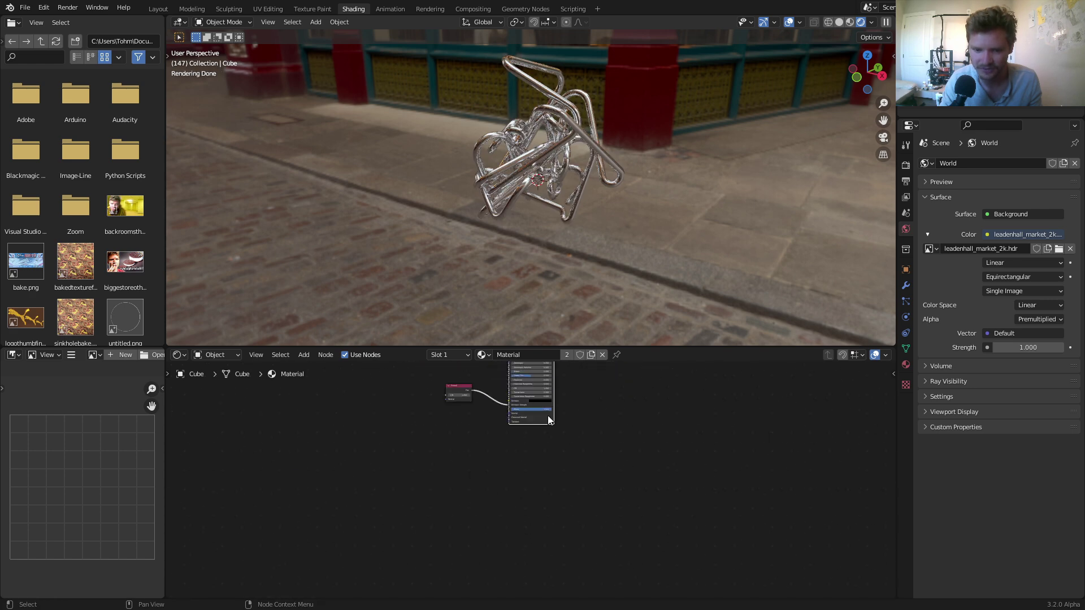
Set the Principled BSDF's Emission color to a bright, fully saturated red and play the animation.
{"action": "scroll", "coordinate": [542, 483], "scroll_direction": "up", "scroll_amount": 6}
{"action": "left_click", "coordinate": [546, 467]}
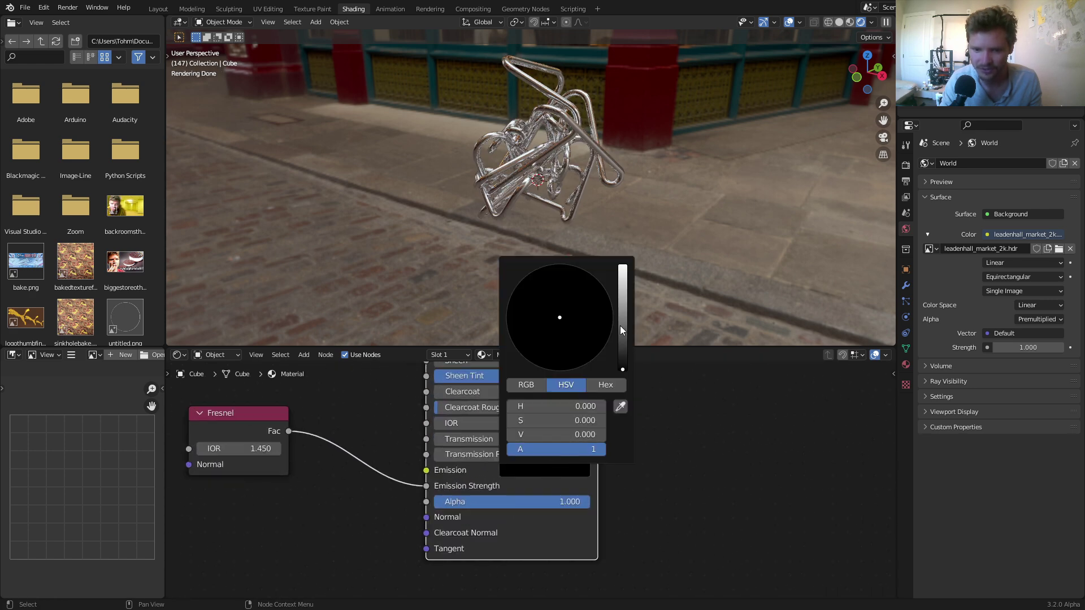
{"action": "left_click_drag", "start_coordinate": [620, 326], "coordinate": [622, 277]}
{"action": "left_click", "coordinate": [559, 370]}
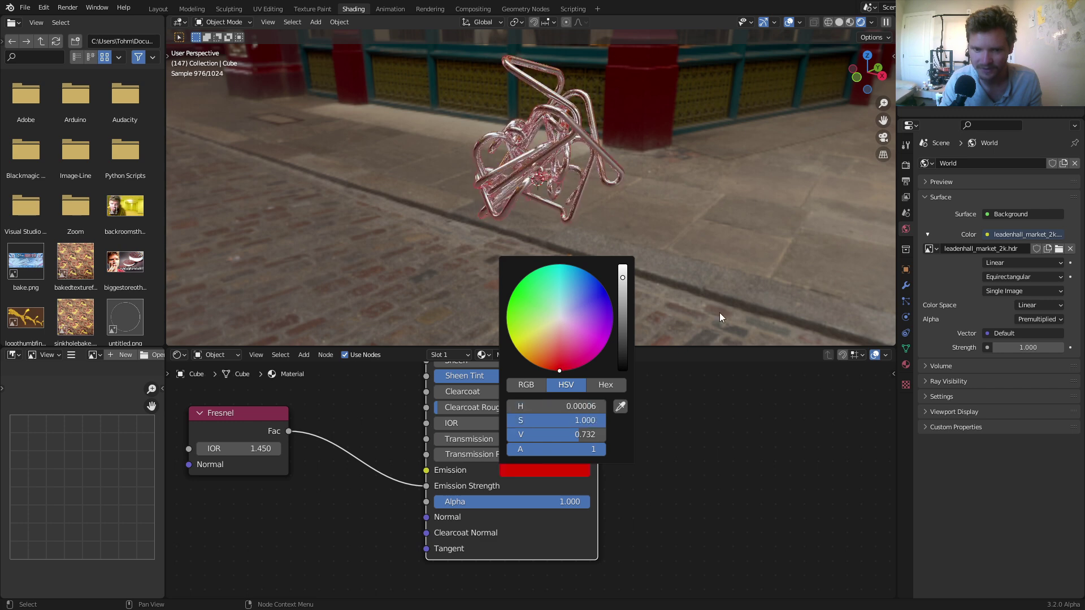
{"action": "left_click", "coordinate": [551, 473]}
{"action": "left_click", "coordinate": [621, 274]}
{"action": "key", "text": "space"}
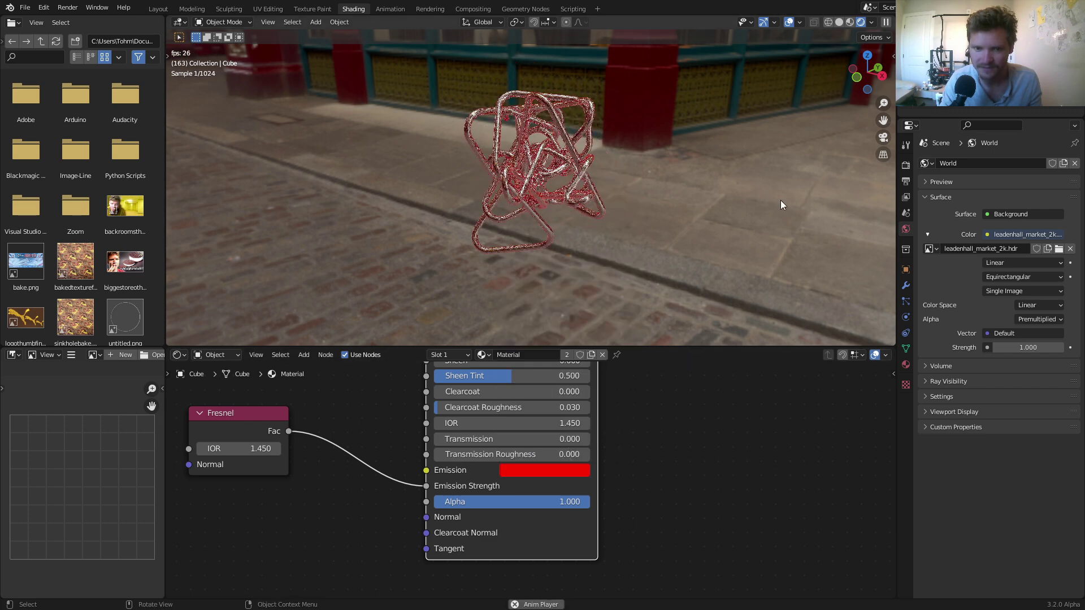
Add a plane, scale it up into a floor, and lower it along Z beneath the tube.
{"action": "key", "text": "shift+a"}
{"action": "mouse_move", "coordinate": [464, 125]}
{"action": "left_click", "coordinate": [520, 126]}
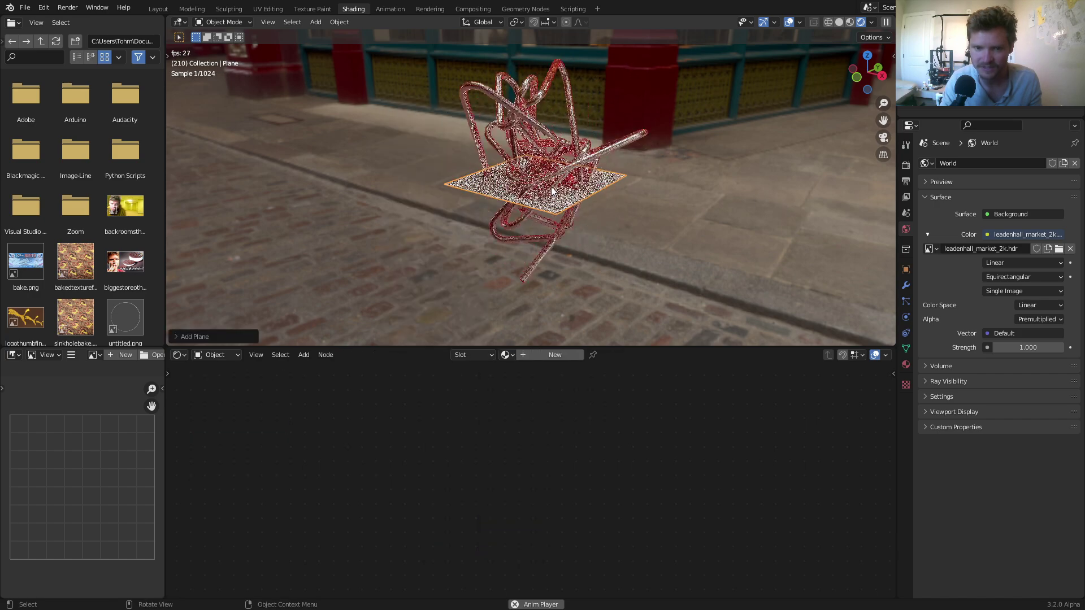
{"action": "key", "text": "s"}
{"action": "left_click", "coordinate": [578, 203]}
{"action": "key", "text": "g"}
{"action": "key", "text": "z"}
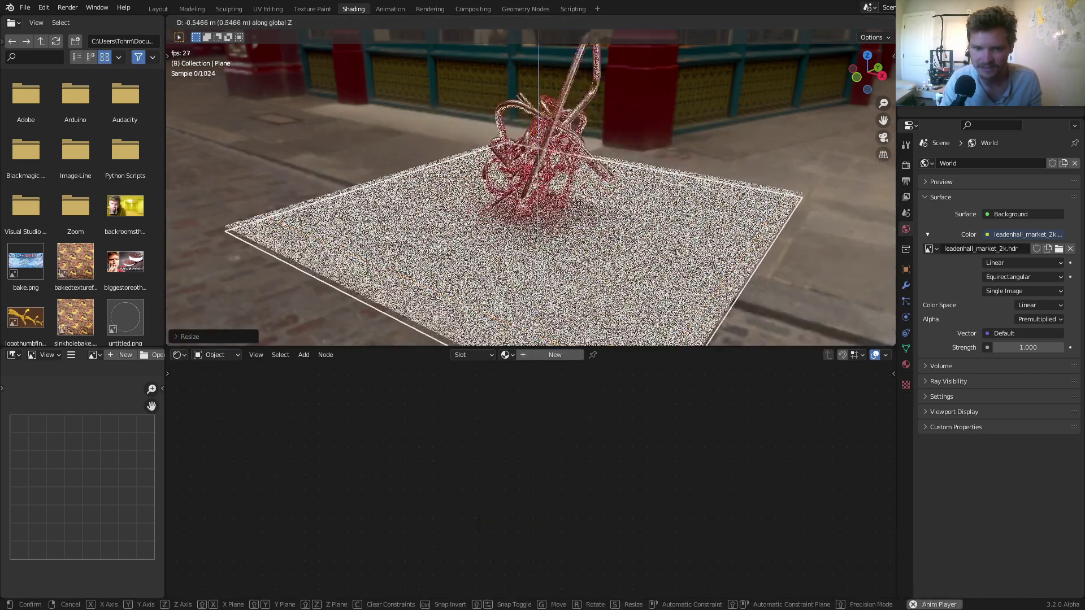
{"action": "left_click", "coordinate": [578, 212]}
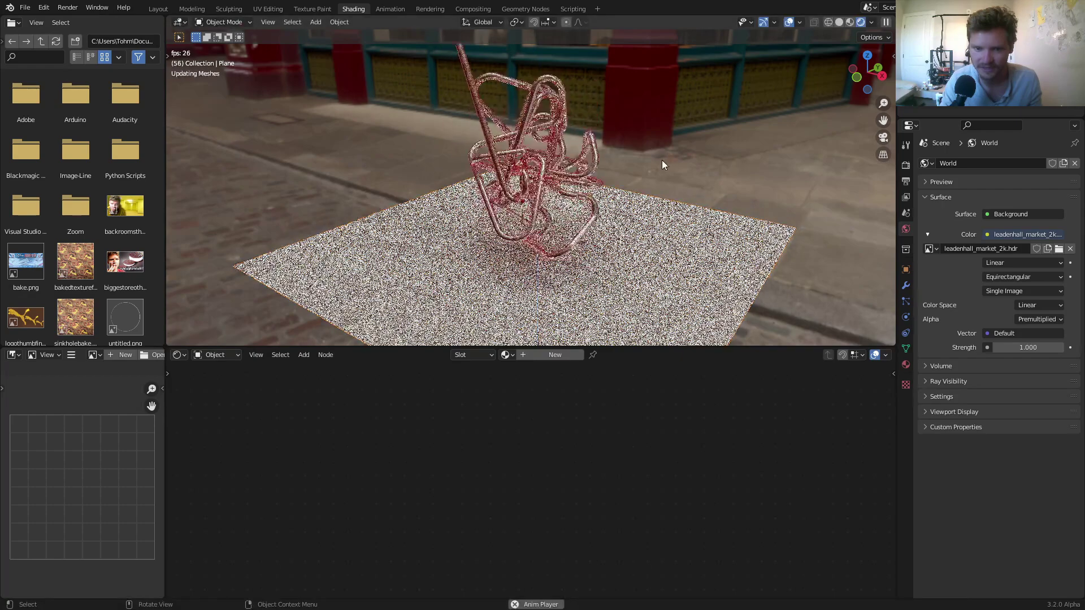
Stop the playback, select the tube, and change its material's Emission color to yellow.
{"action": "key", "text": "space"}
{"action": "left_click", "coordinate": [542, 154]}
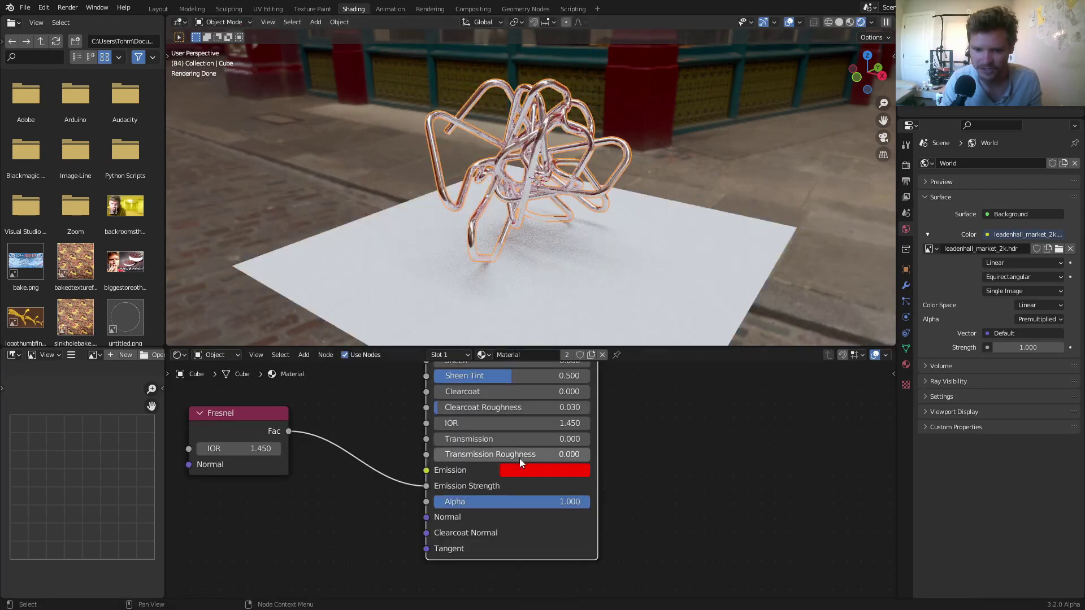
{"action": "left_click", "coordinate": [530, 470]}
{"action": "left_click", "coordinate": [563, 294]}
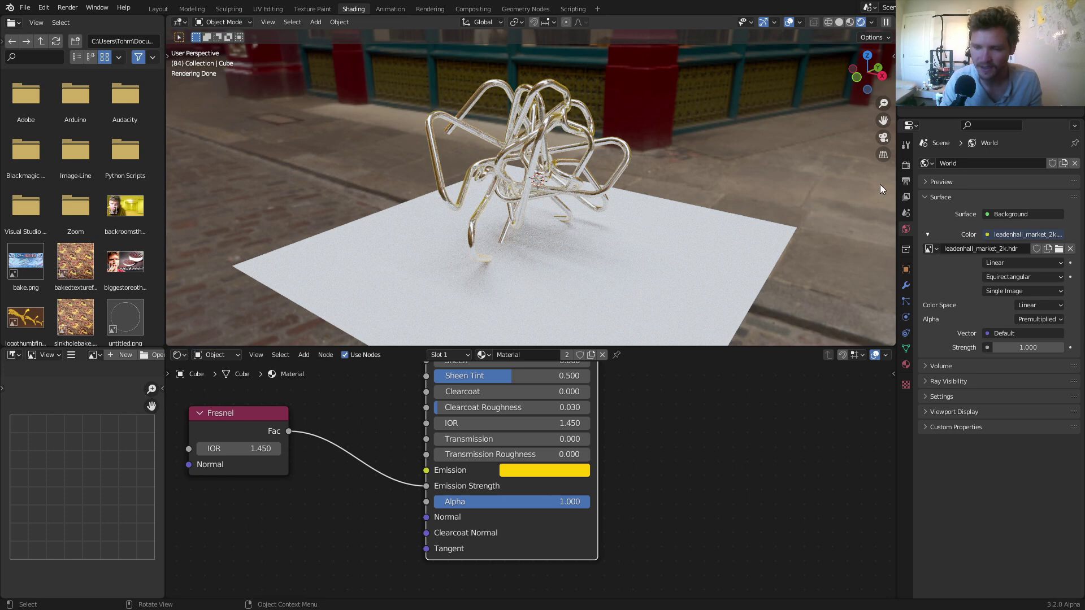
Enable Transparent under Film in the render settings to hide the HDRI background.
{"action": "left_click", "coordinate": [906, 164]}
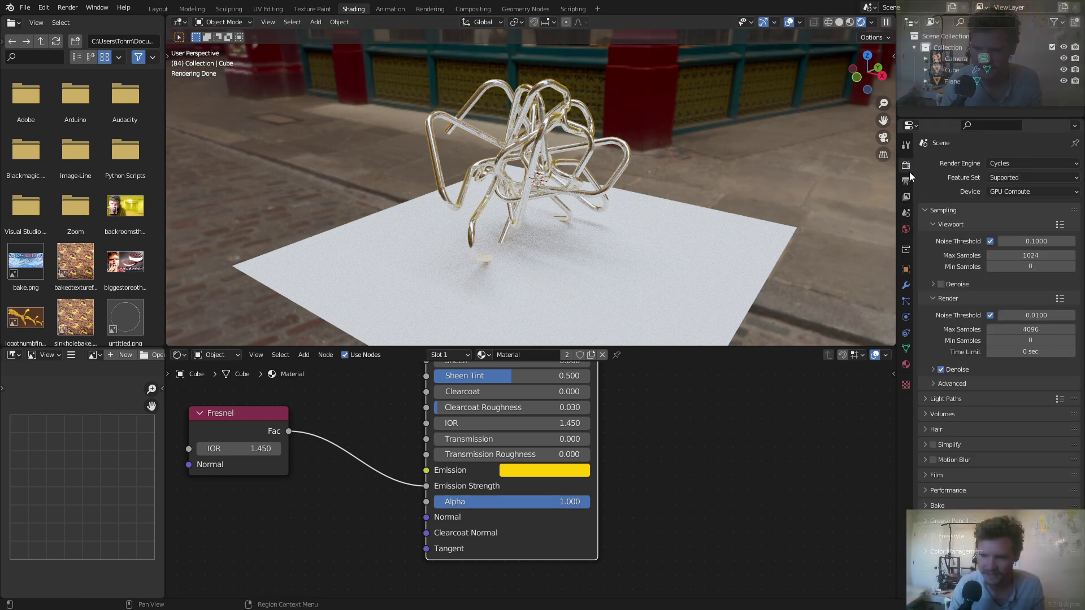
{"action": "left_click", "coordinate": [938, 479]}
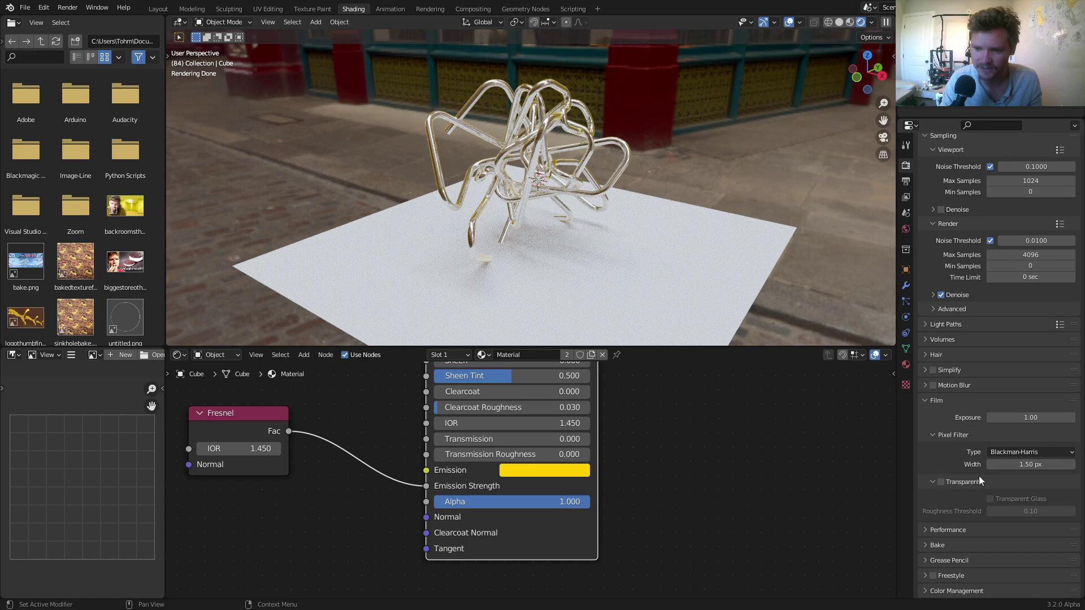
{"action": "left_click", "coordinate": [941, 482]}
Lower the floor plane further beneath the tube and play the animation from another angle.
{"action": "left_click", "coordinate": [663, 239]}
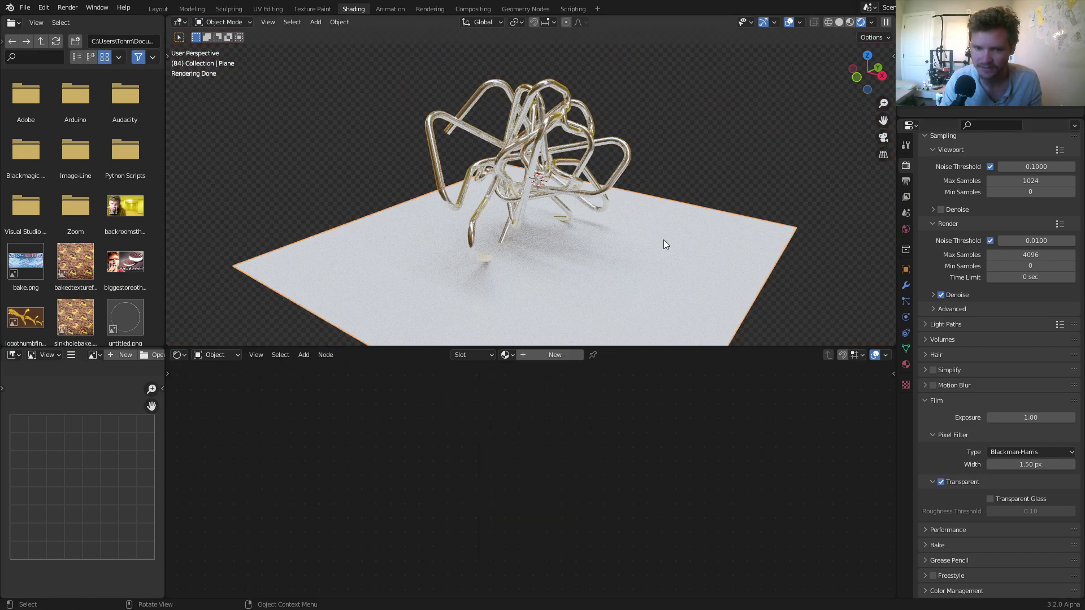
{"action": "left_click_drag", "start_coordinate": [663, 239], "coordinate": [658, 272]}
{"action": "middle_click_drag", "start_coordinate": [691, 154], "coordinate": [684, 183]}
{"action": "key", "text": "space"}
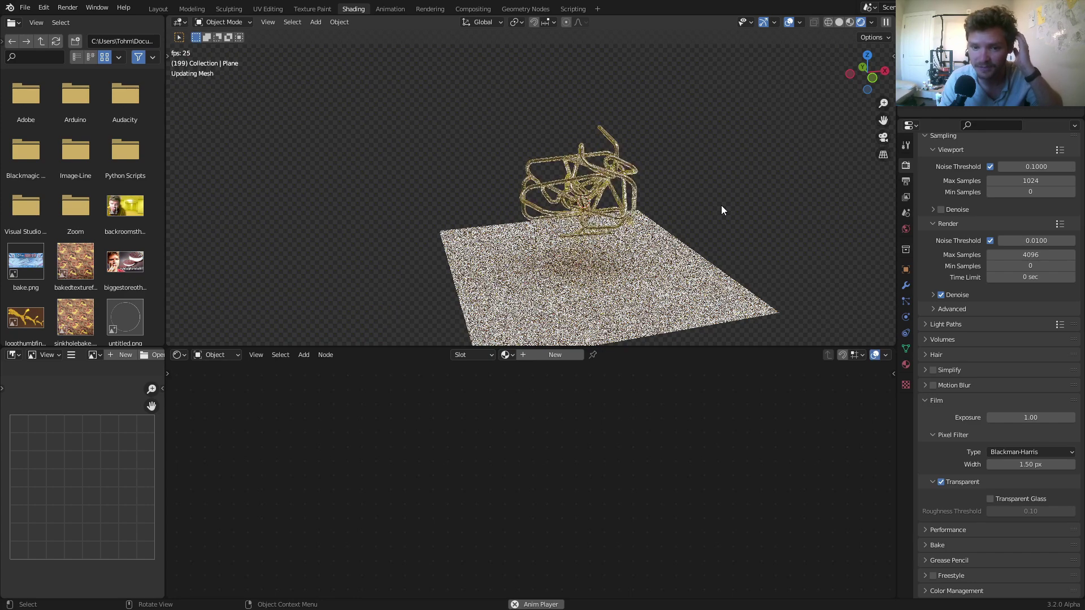
Look through the camera and preview the animated tube's framing.
{"action": "left_click", "coordinate": [883, 137]}
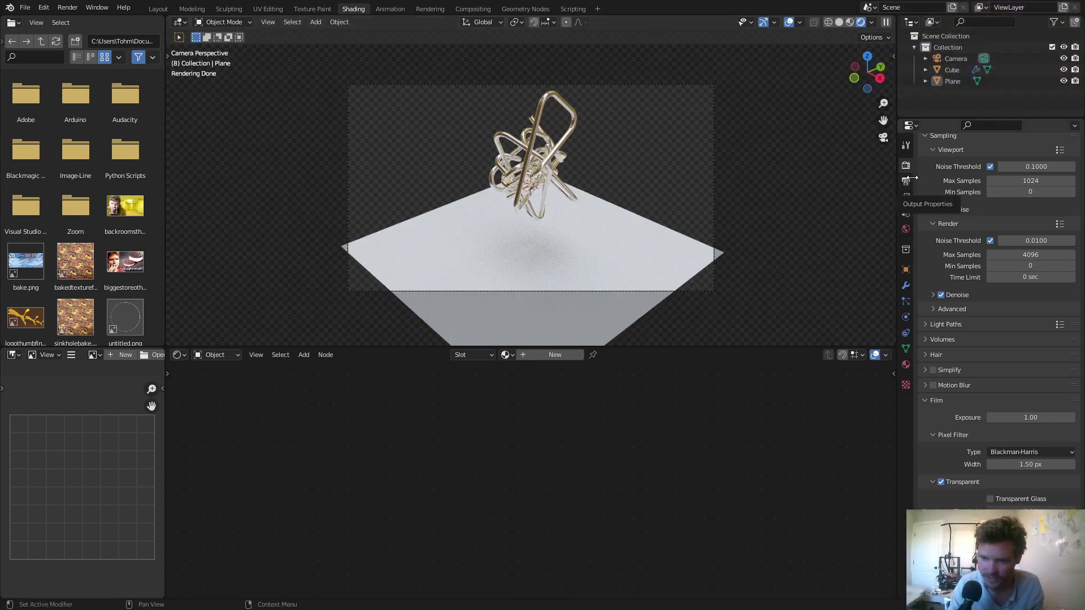
{"action": "key", "text": "space"}
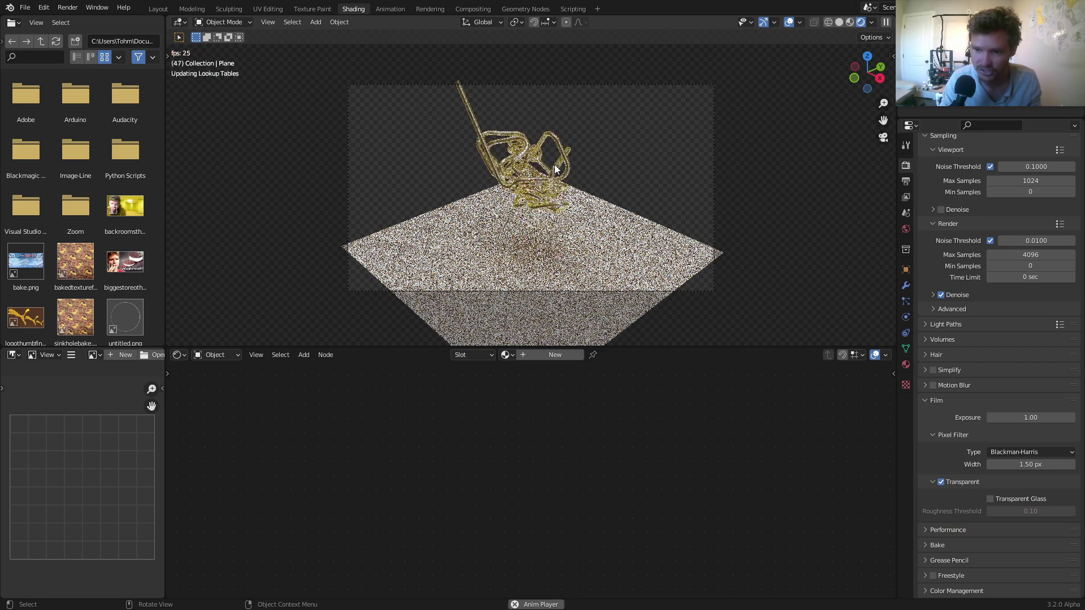
{"action": "key", "text": "space"}
Enable Motion Blur with a Shutter of 0.79 and set the render Max Samples to 200.
{"action": "left_click", "coordinate": [933, 386]}
{"action": "left_click", "coordinate": [925, 386]}
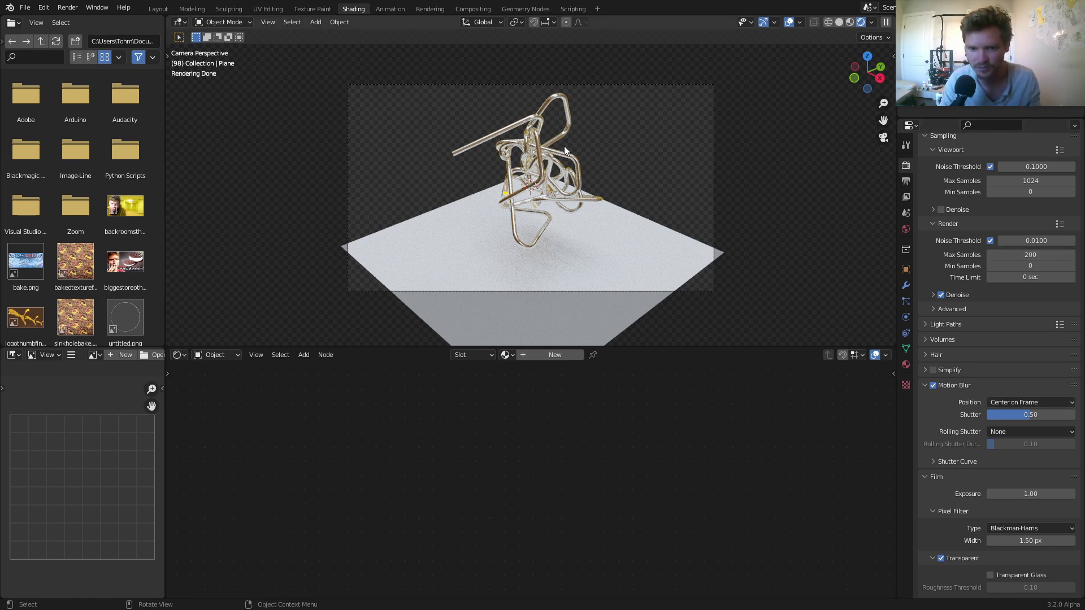
{"action": "left_click_drag", "start_coordinate": [1032, 418], "coordinate": [1056, 414]}
Set the render denoiser to OptiX.
{"action": "left_click", "coordinate": [957, 295]}
{"action": "left_click", "coordinate": [1022, 313]}
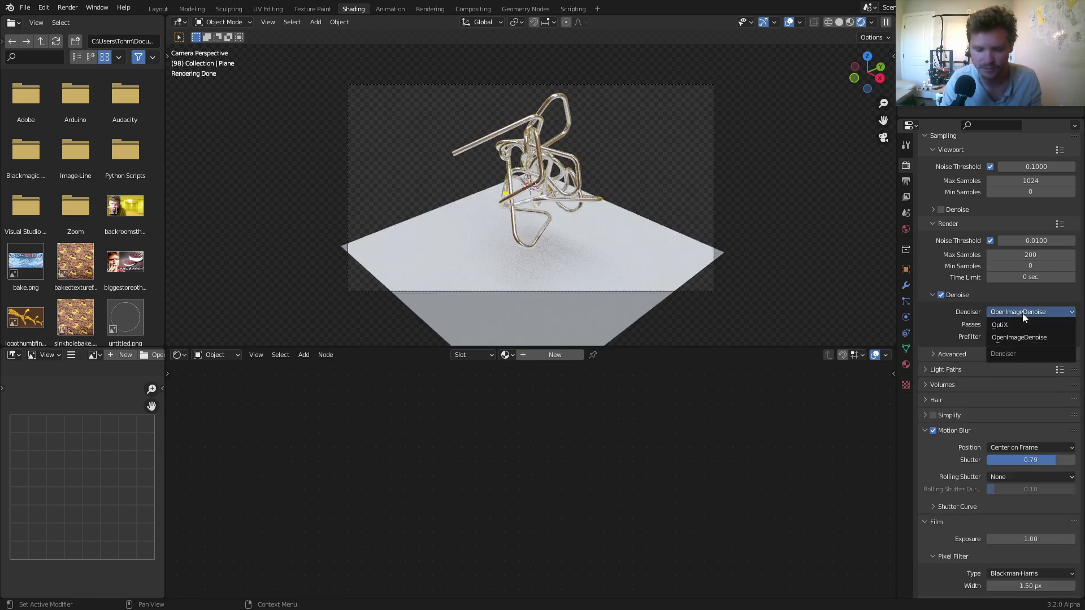
{"action": "left_click", "coordinate": [1020, 314]}
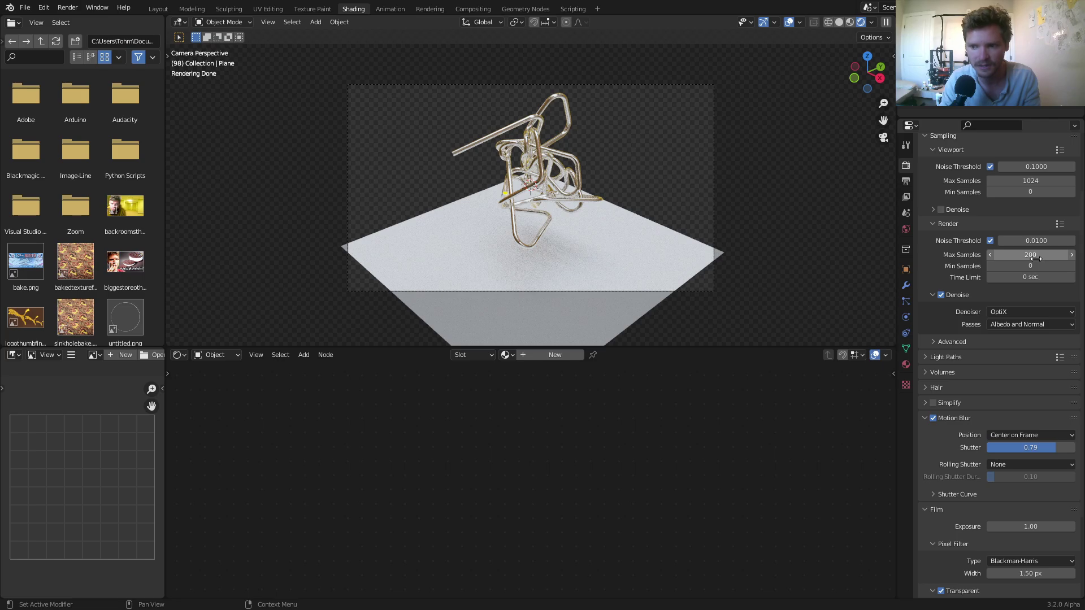
Render the current frame, examine the motion-blurred tube, close the render window, and replay the animation in the camera view.
{"action": "key", "text": "F12"}
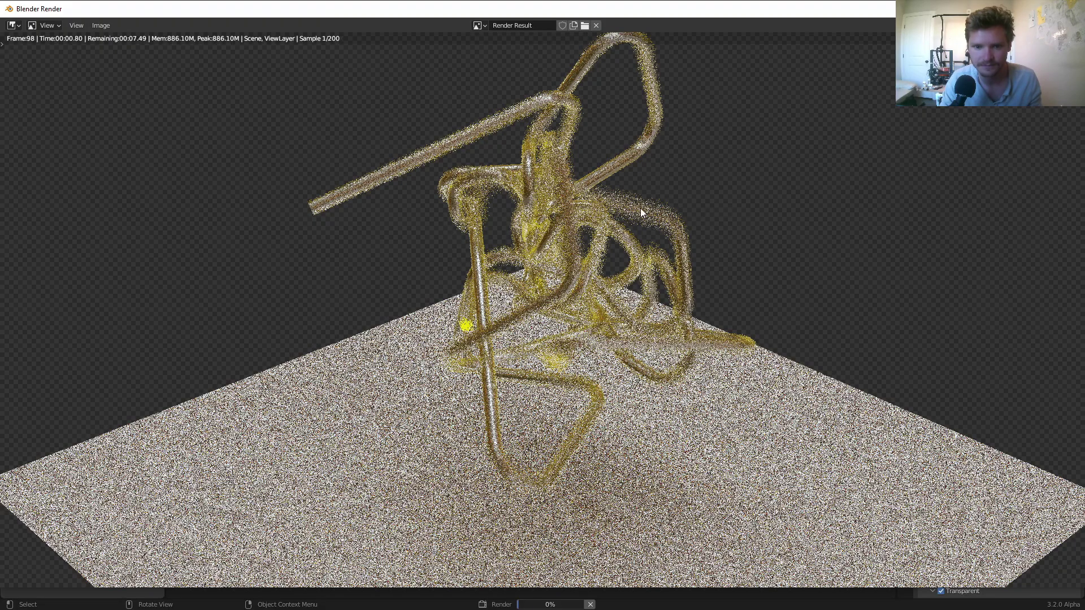
{"action": "scroll", "coordinate": [633, 212], "scroll_direction": "down", "scroll_amount": 2}
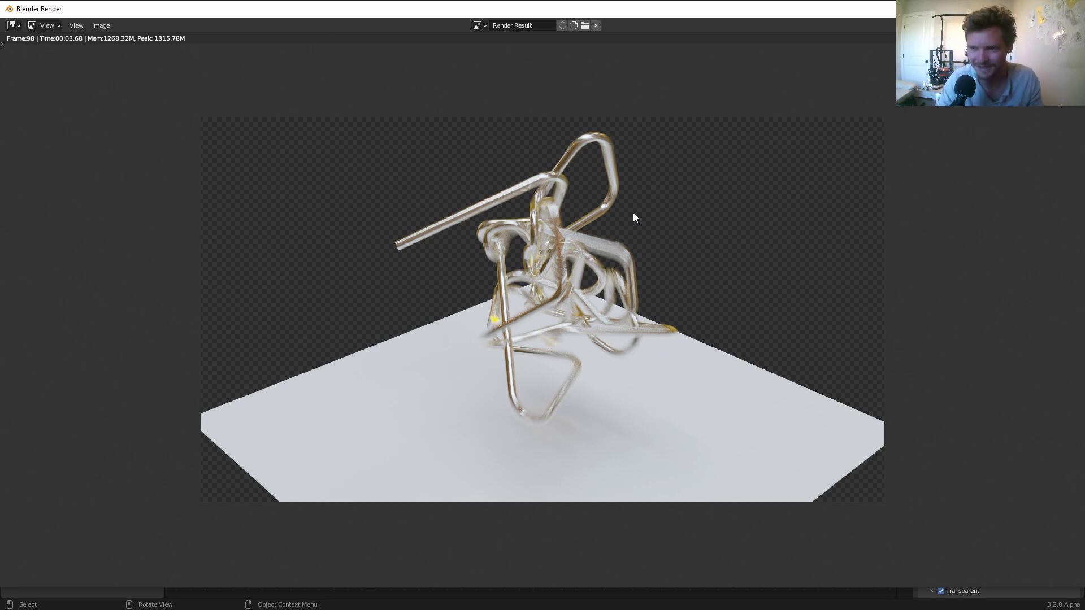
{"action": "left_click", "coordinate": [1072, 9]}
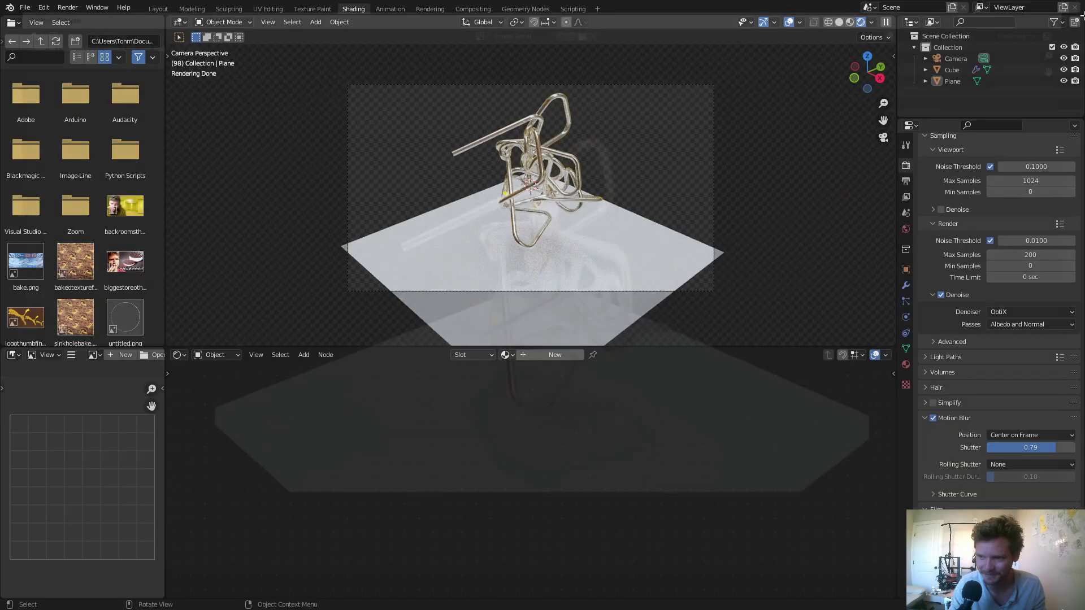
{"action": "key", "text": "space"}
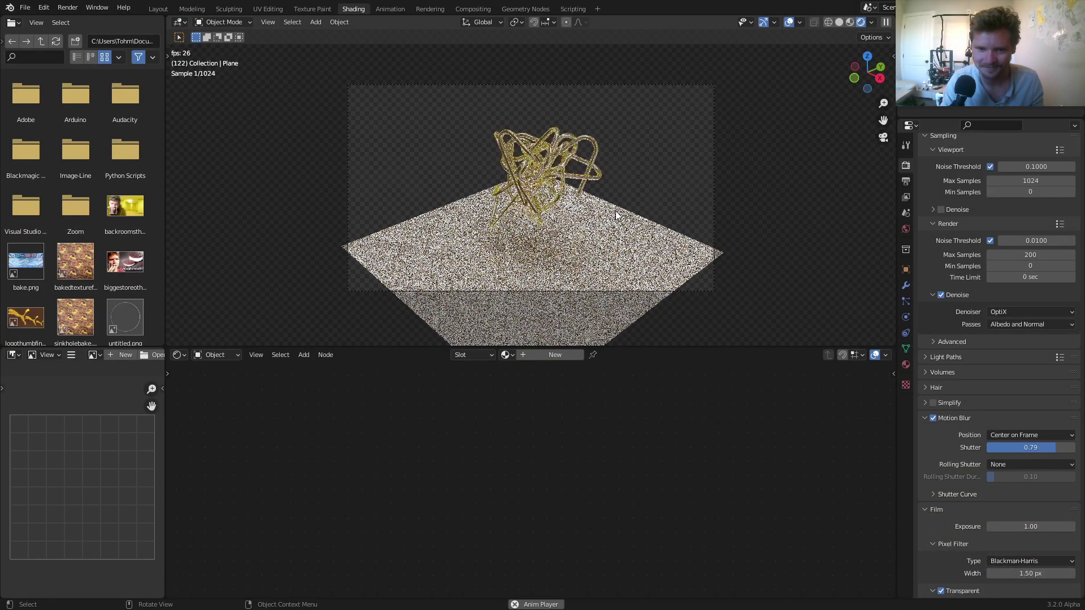
{"action": "key", "text": "space"}
Leave full-screen mode and switch to OBS.
{"action": "key", "text": "q"}
{"action": "left_click", "coordinate": [615, 211]}
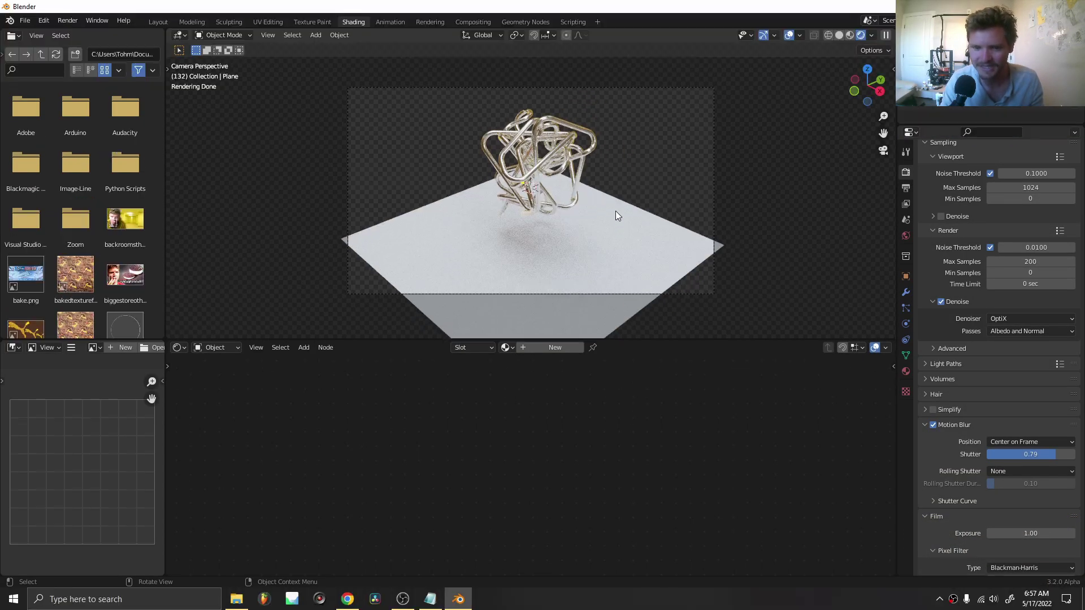
{"action": "left_click", "coordinate": [402, 599]}
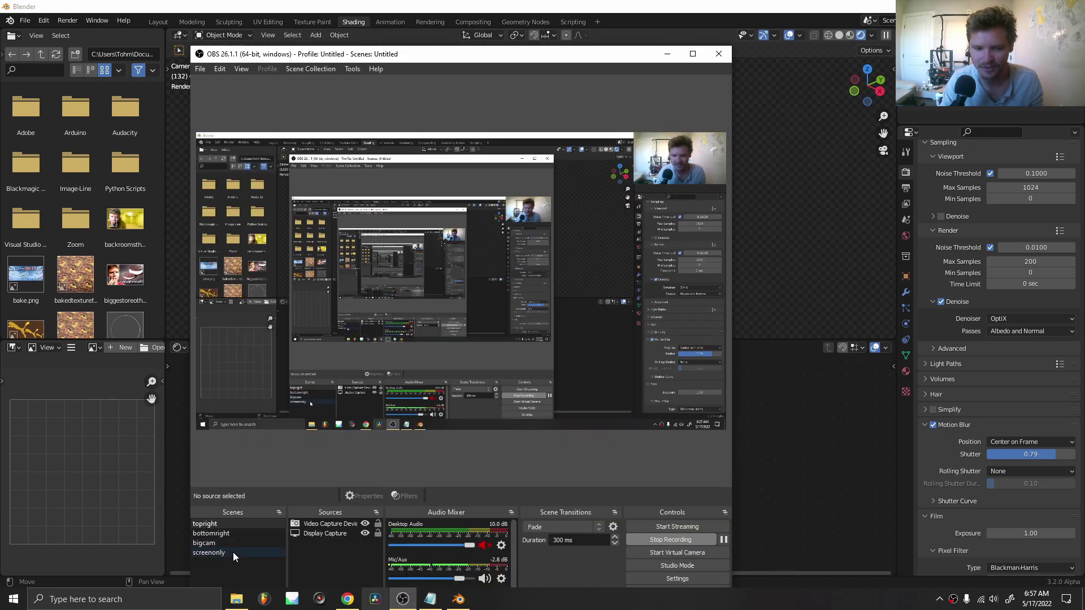